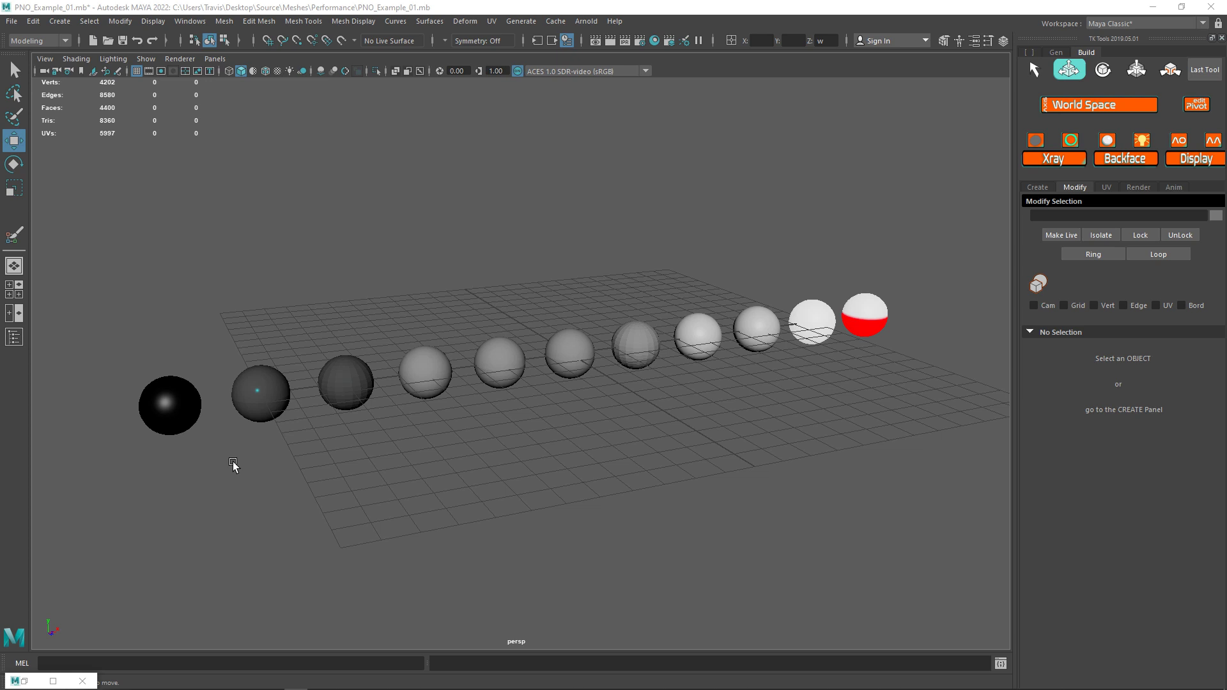
- Select each of the four spheres in turn to compare their Heads Up Display poly counts
{"action": "left_click", "coordinate": [176, 404]}
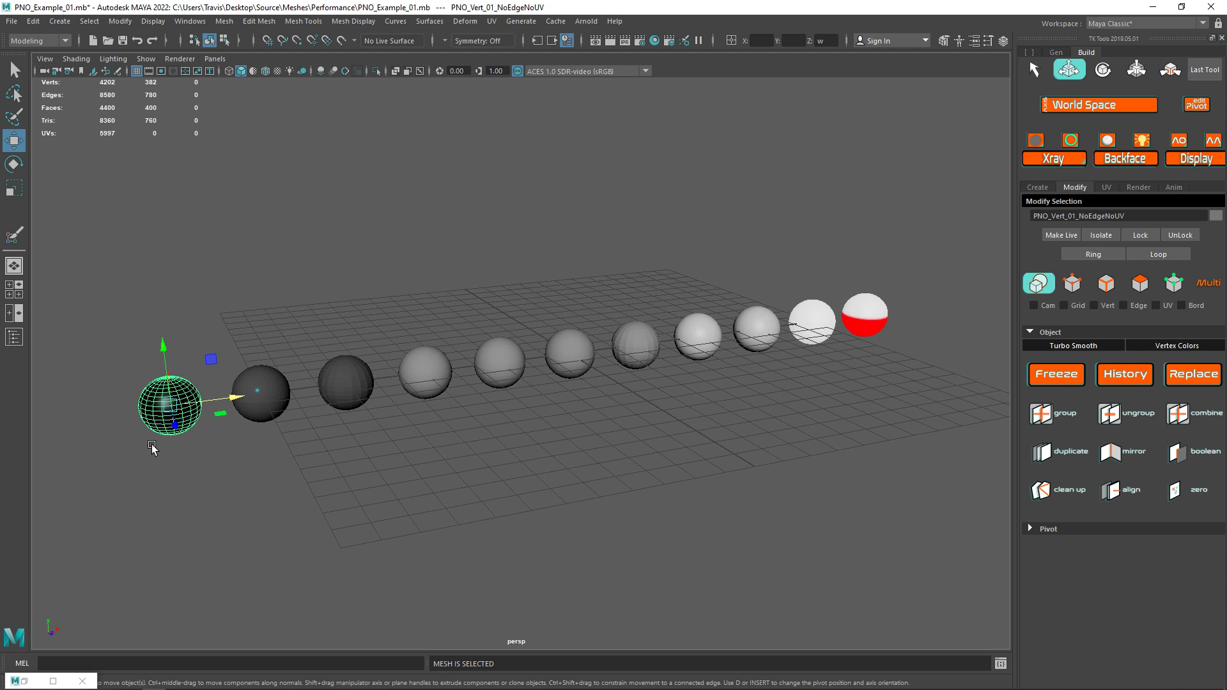
{"action": "left_click", "coordinate": [262, 391]}
{"action": "left_click", "coordinate": [348, 380]}
{"action": "left_click", "coordinate": [434, 364]}
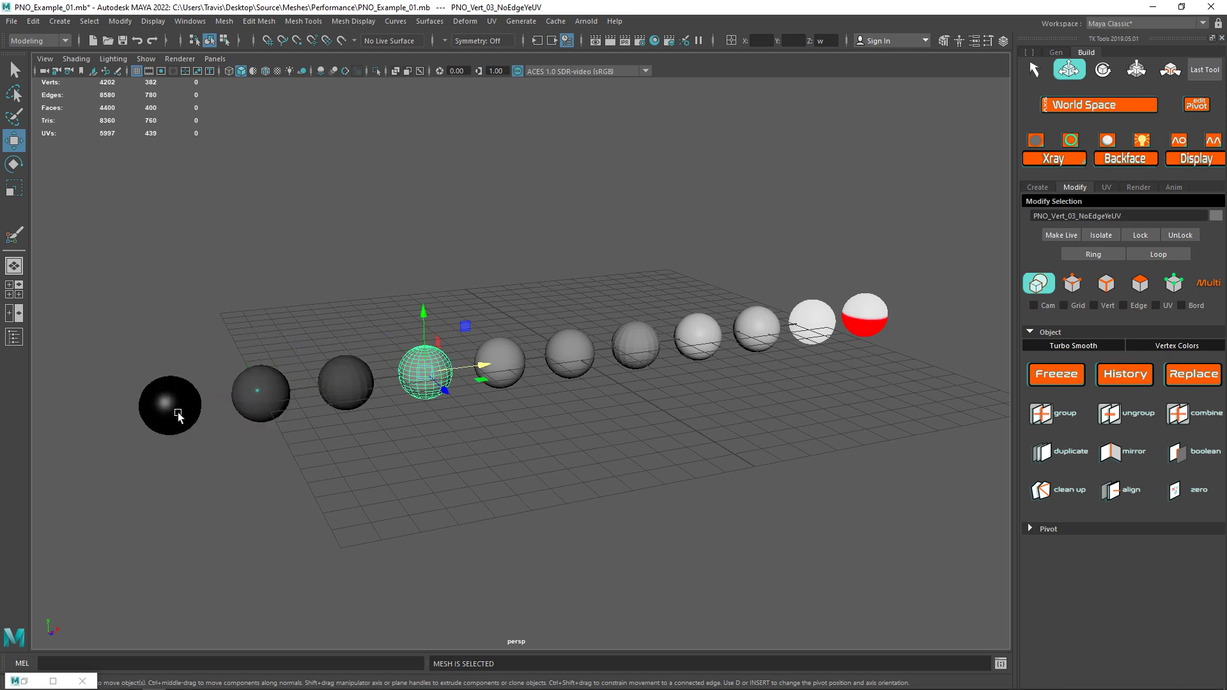
{"action": "left_click", "coordinate": [179, 416]}
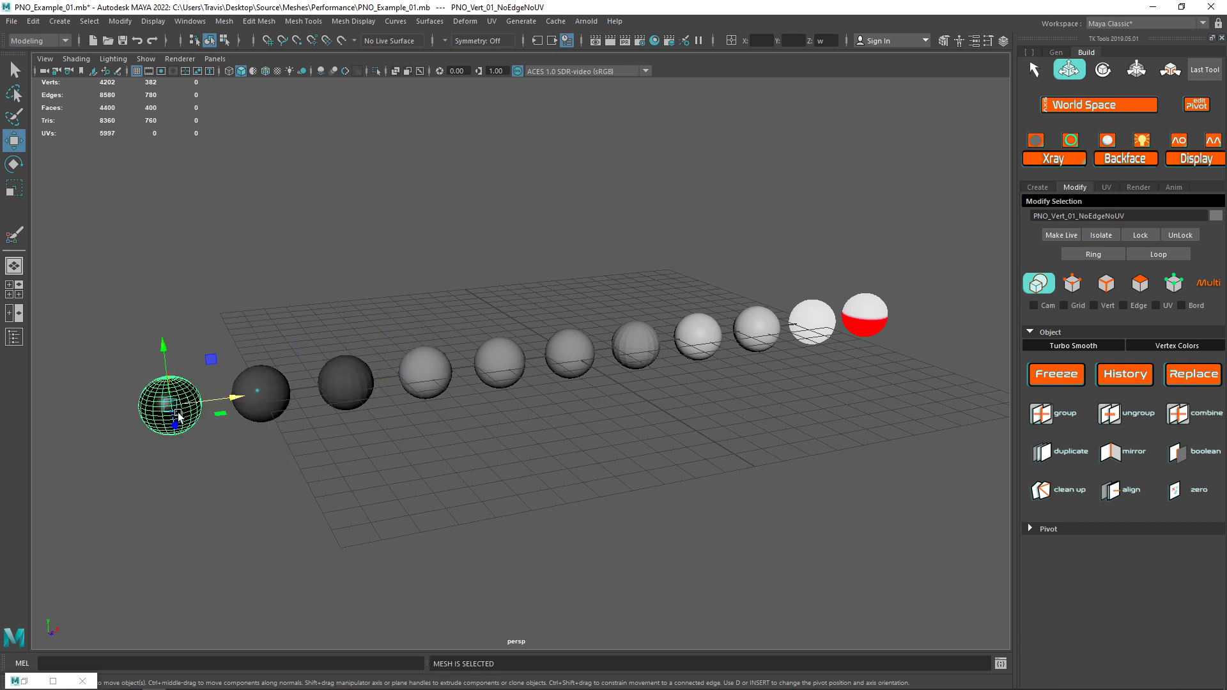
- Zoom in and select PNO_Vert_01_NoEdgeNoUV, showing 382 vertices and 760 triangles
{"action": "right_click_drag", "start_coordinate": [179, 415], "coordinate": [266, 513], "text": "alt"}
{"action": "middle_click_drag", "start_coordinate": [266, 513], "coordinate": [384, 529], "text": "alt"}
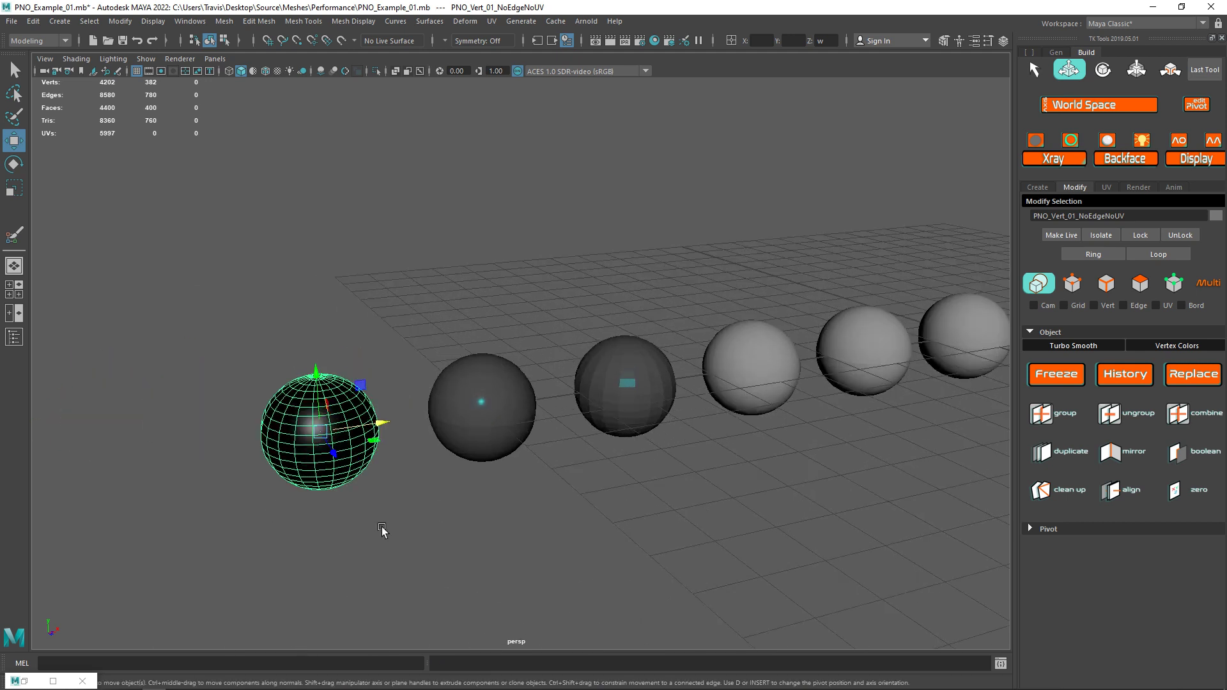
{"action": "left_click", "coordinate": [383, 529]}
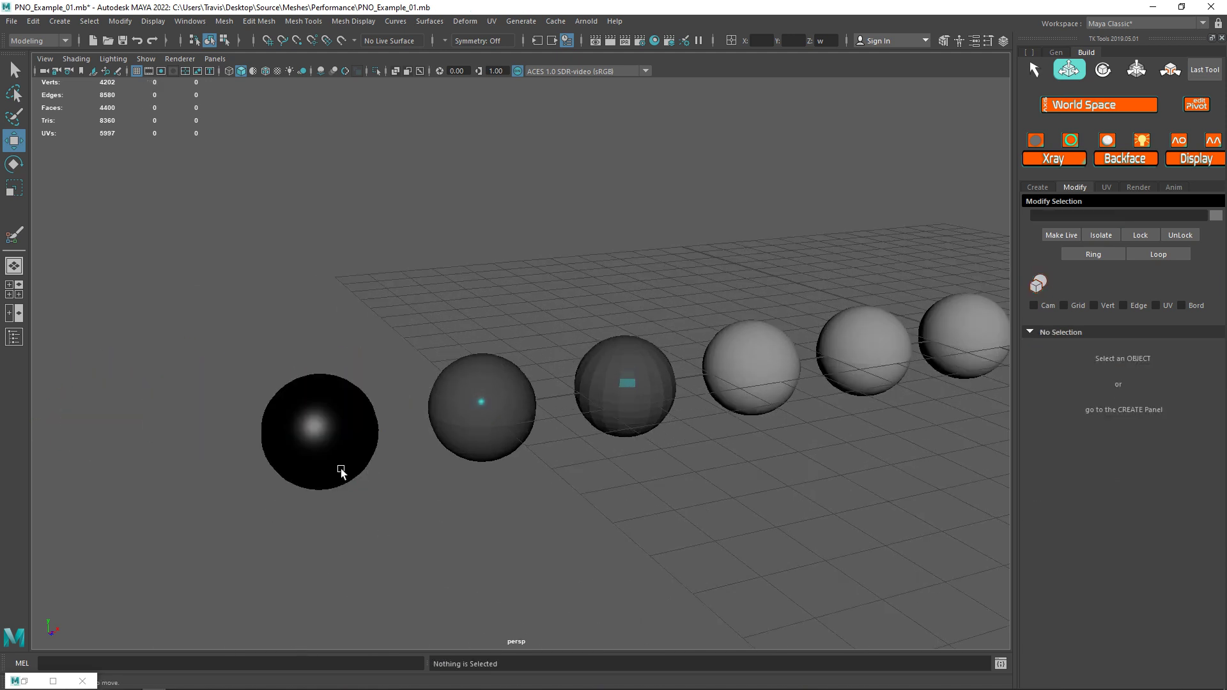
{"action": "left_click", "coordinate": [342, 432]}
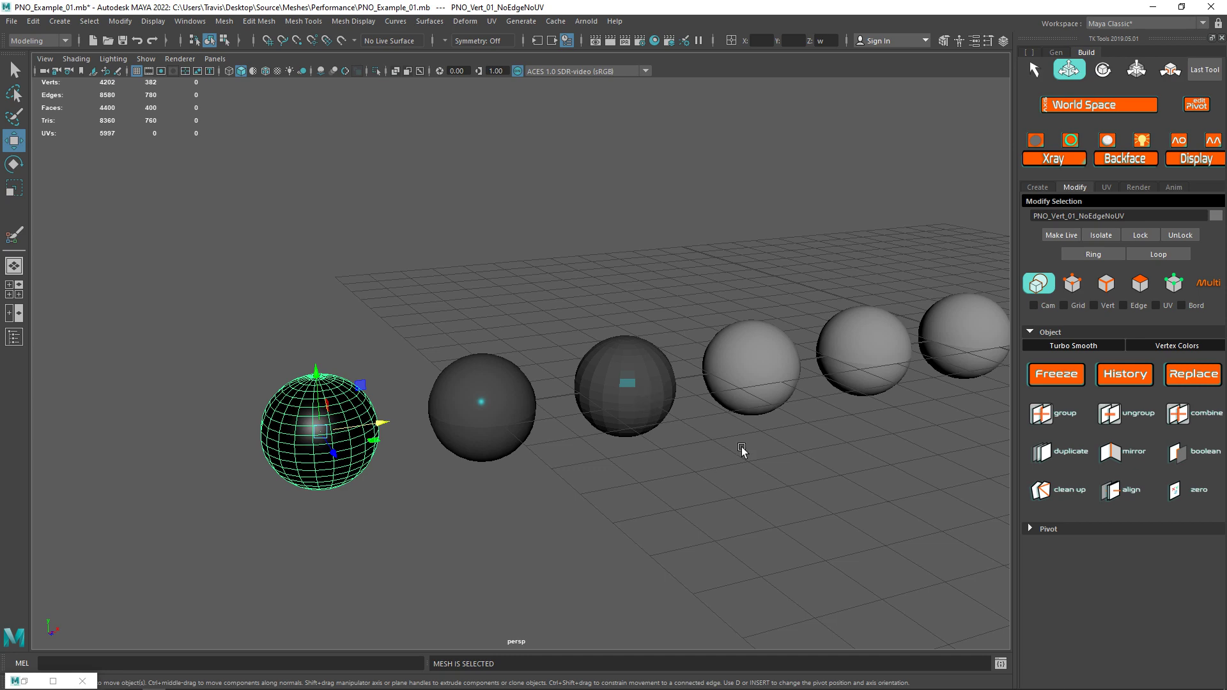
- Open the UV Editor on PNO_Vert_03_NoEdgeYeUV, then select PNO_Vert_03_YeEdgeYeUV to view its grid UVs
{"action": "left_click_drag", "start_coordinate": [739, 447], "coordinate": [526, 473], "text": "alt"}
{"action": "left_click", "coordinate": [464, 419]}
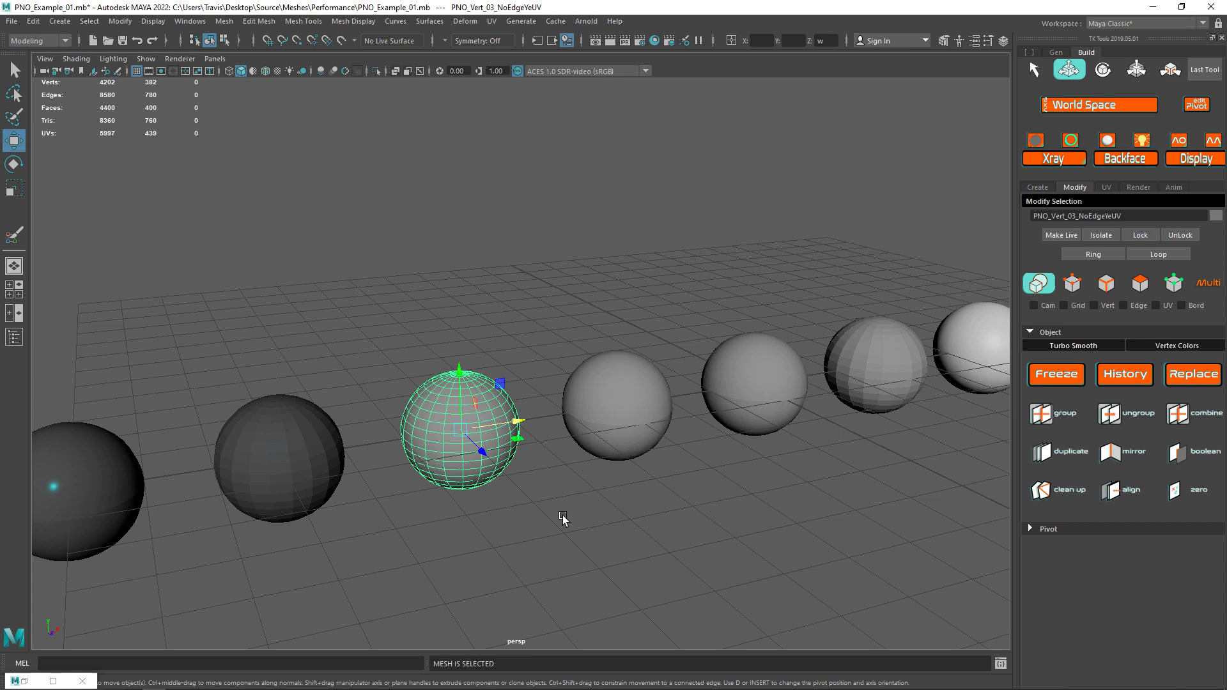
{"action": "left_click_drag", "start_coordinate": [564, 520], "coordinate": [393, 481], "text": "alt"}
{"action": "key", "text": "ctrl+u"}
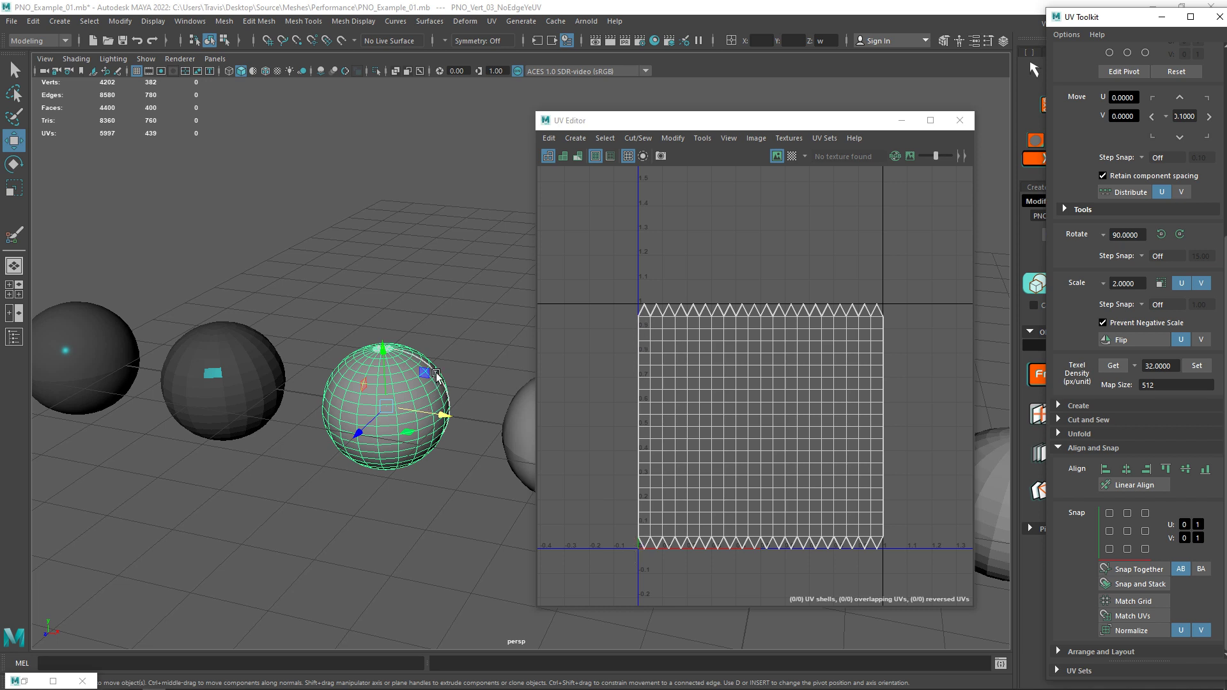
{"action": "middle_click_drag", "start_coordinate": [474, 315], "coordinate": [389, 282], "text": "alt"}
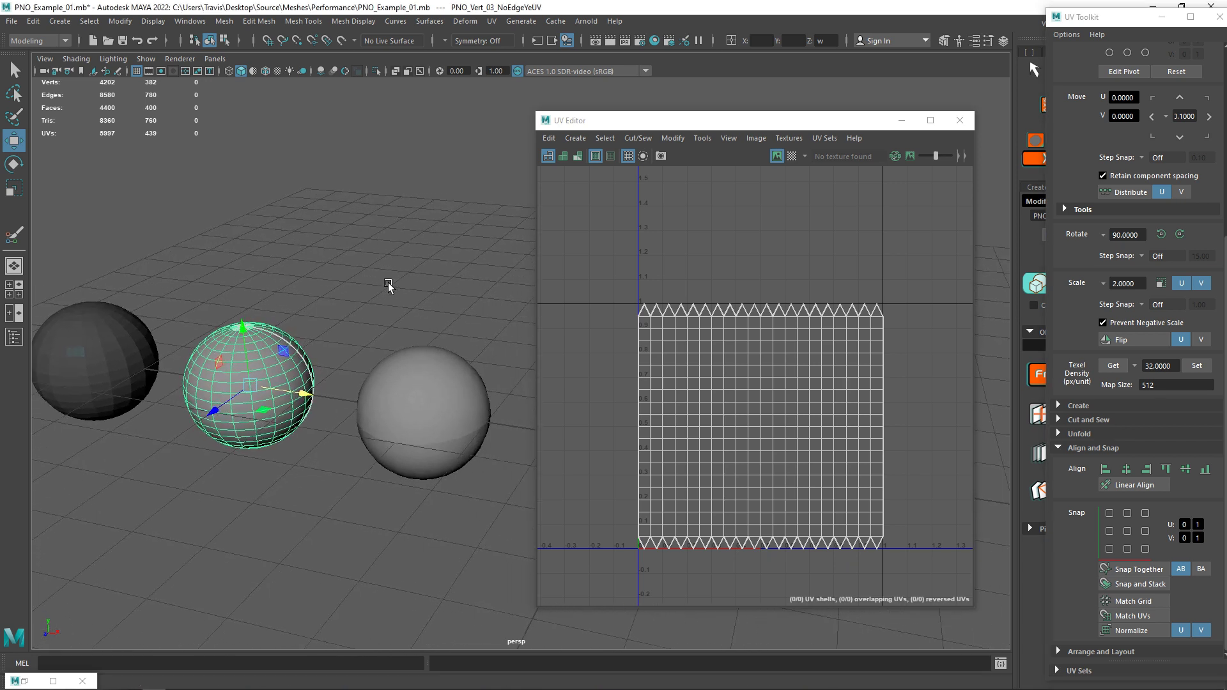
{"action": "left_click", "coordinate": [412, 406]}
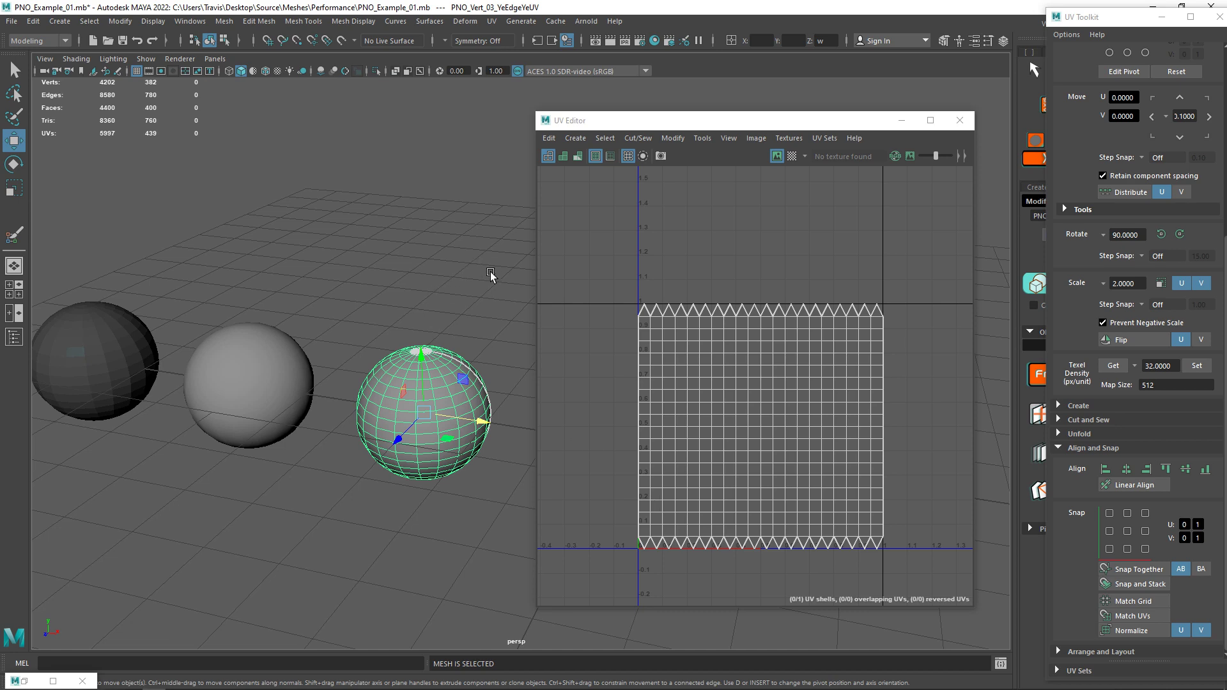
- Select the YeEdgeYeUV_02 sphere to view its UV layout
{"action": "middle_click_drag", "start_coordinate": [489, 271], "coordinate": [304, 224], "text": "alt"}
{"action": "left_click", "coordinate": [374, 355]}
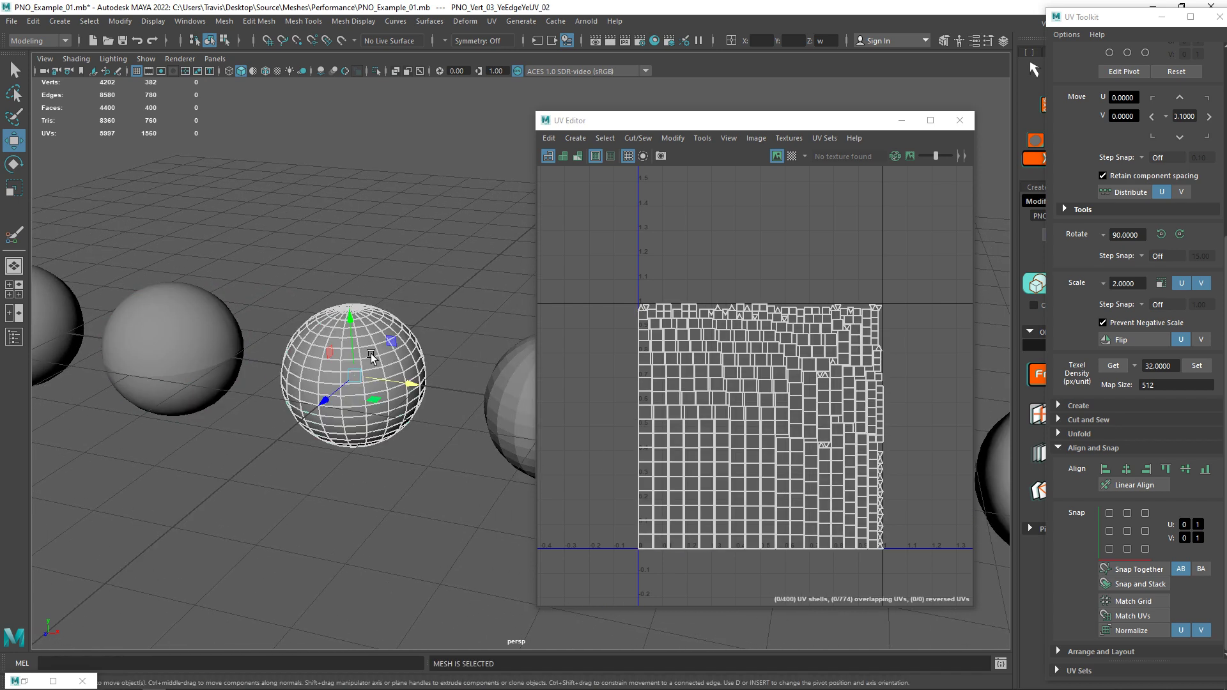
{"action": "left_click", "coordinate": [454, 535]}
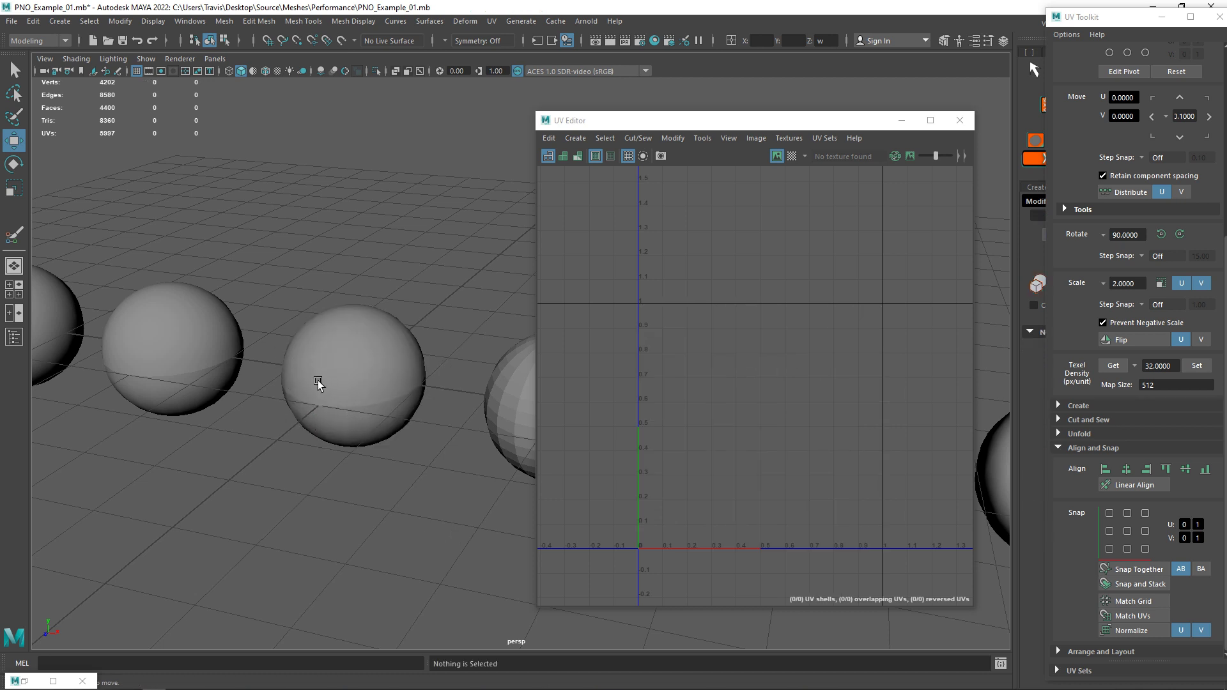
{"action": "left_click", "coordinate": [374, 360]}
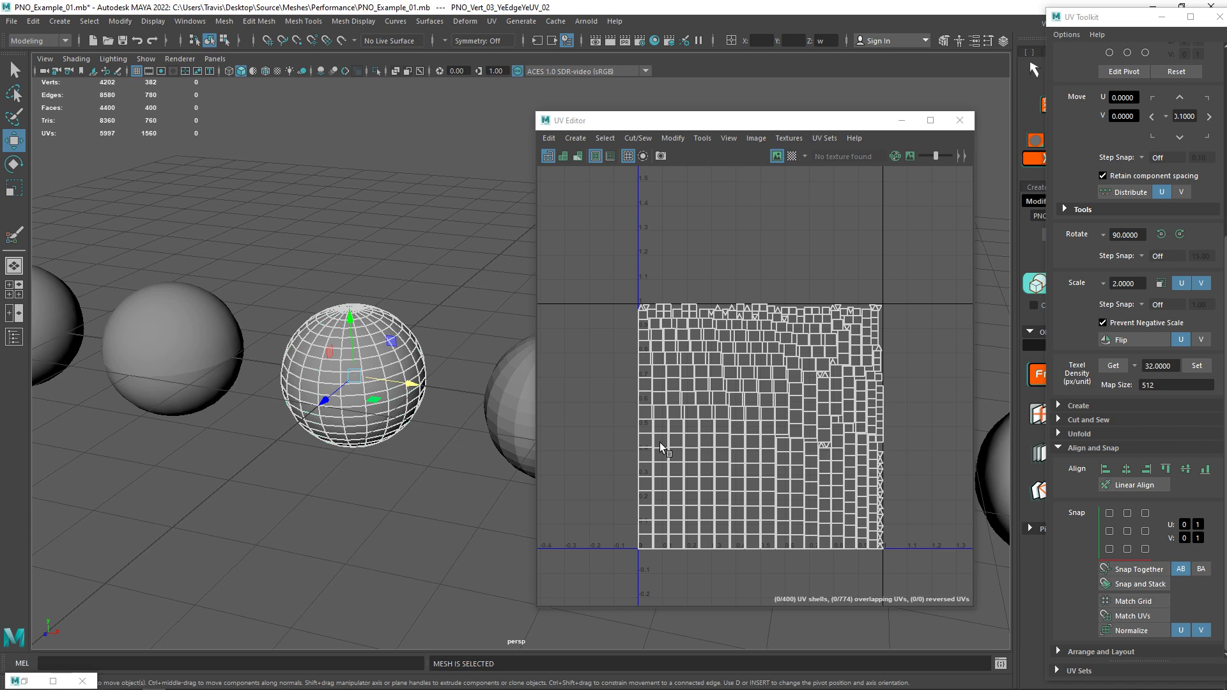
- View the YeEdgeYeUV_03 sphere's UVs, then the YeEdgeYeUVTwo sphere's 439-UV grid layout
{"action": "middle_click_drag", "start_coordinate": [448, 476], "coordinate": [311, 473], "text": "alt"}
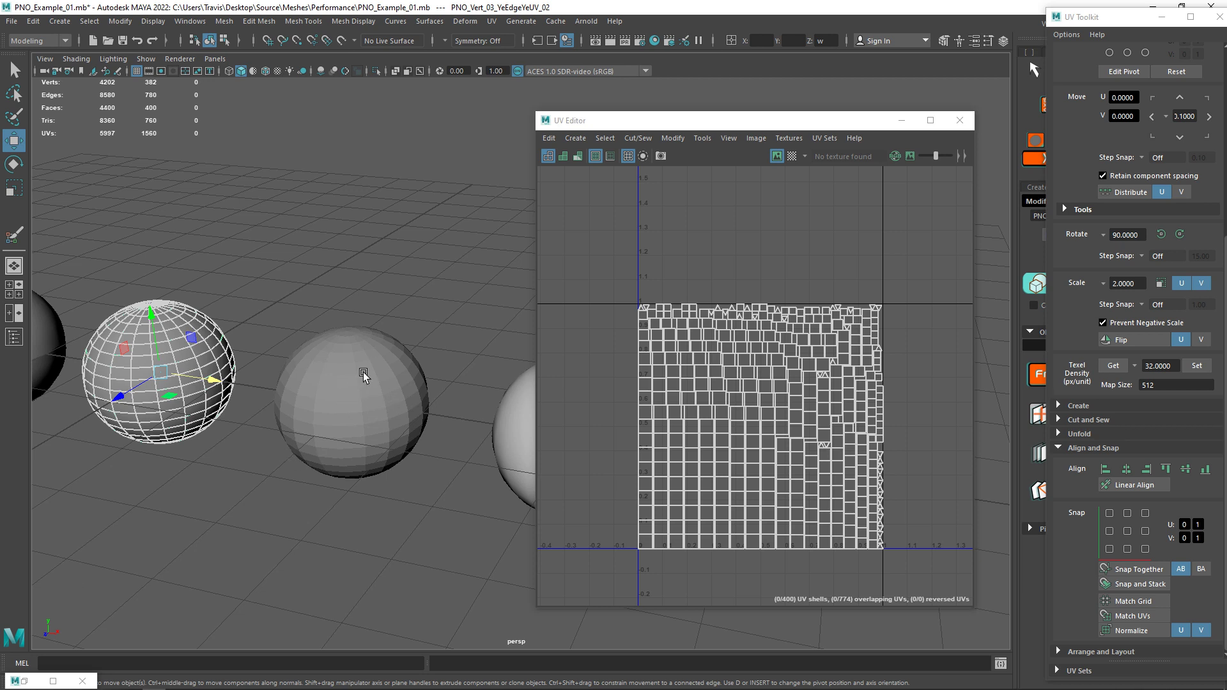
{"action": "left_click", "coordinate": [372, 397]}
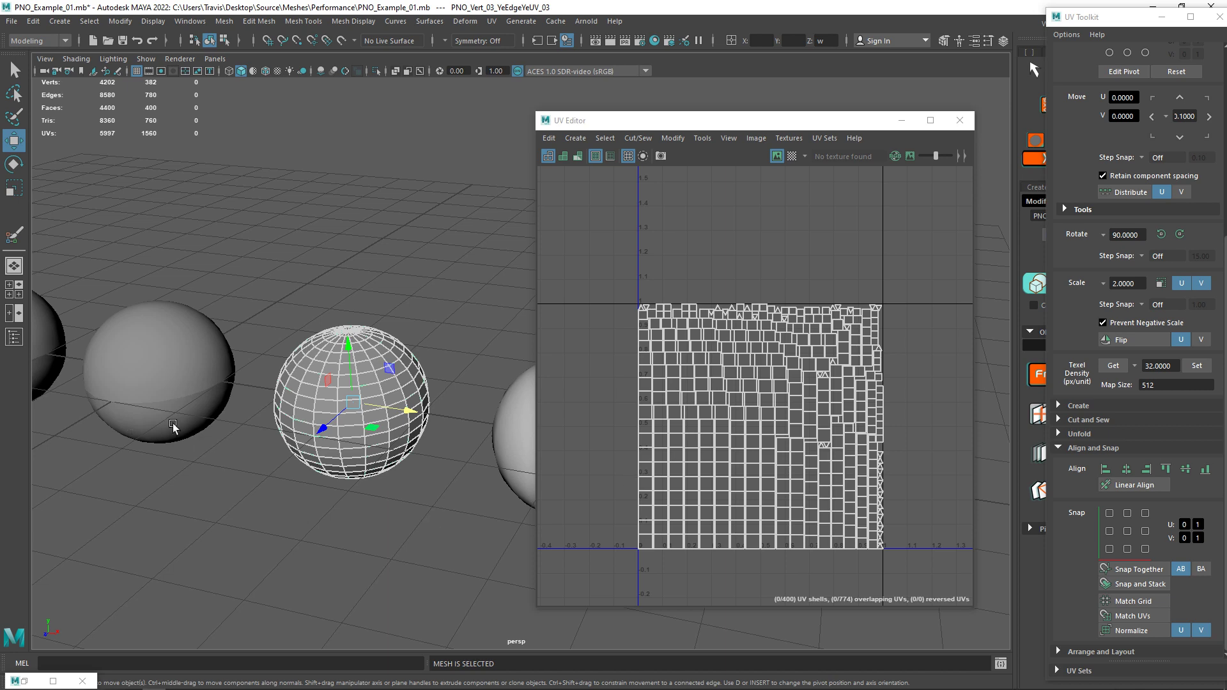
{"action": "middle_click_drag", "start_coordinate": [438, 501], "coordinate": [404, 388], "text": "alt"}
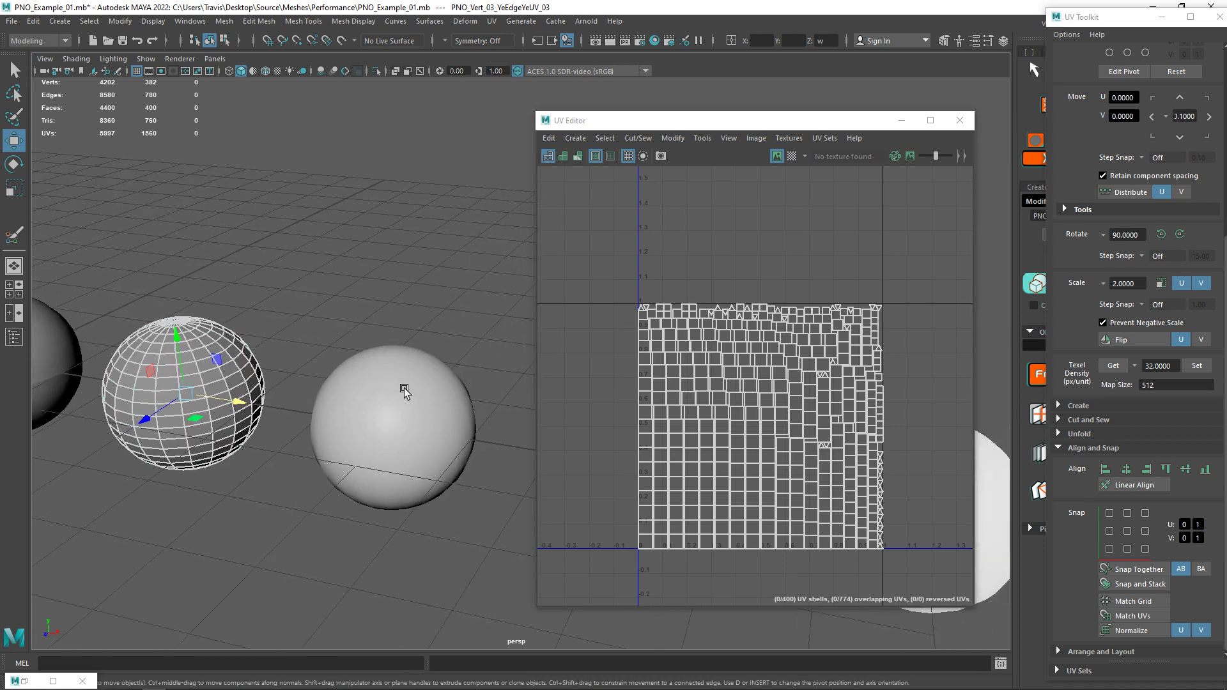
{"action": "left_click", "coordinate": [396, 436]}
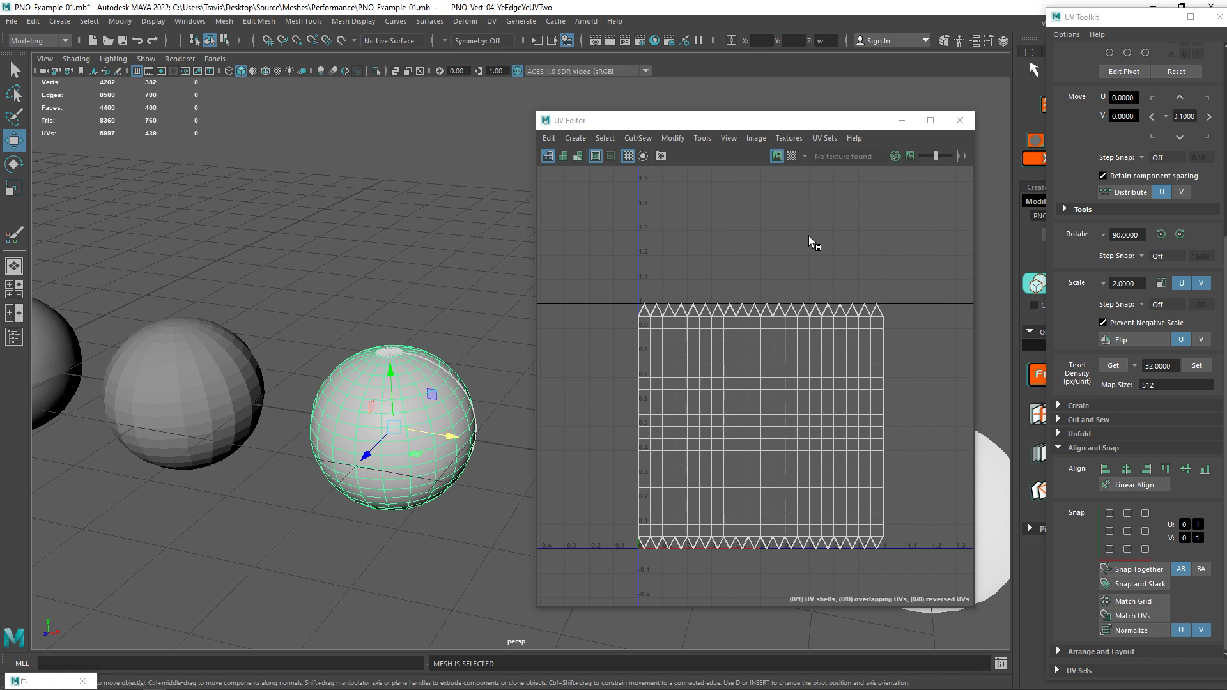
- Switch the YeEdgeYeUVTwo sphere's current UV set from map1 to uvSet
{"action": "left_click", "coordinate": [825, 138]}
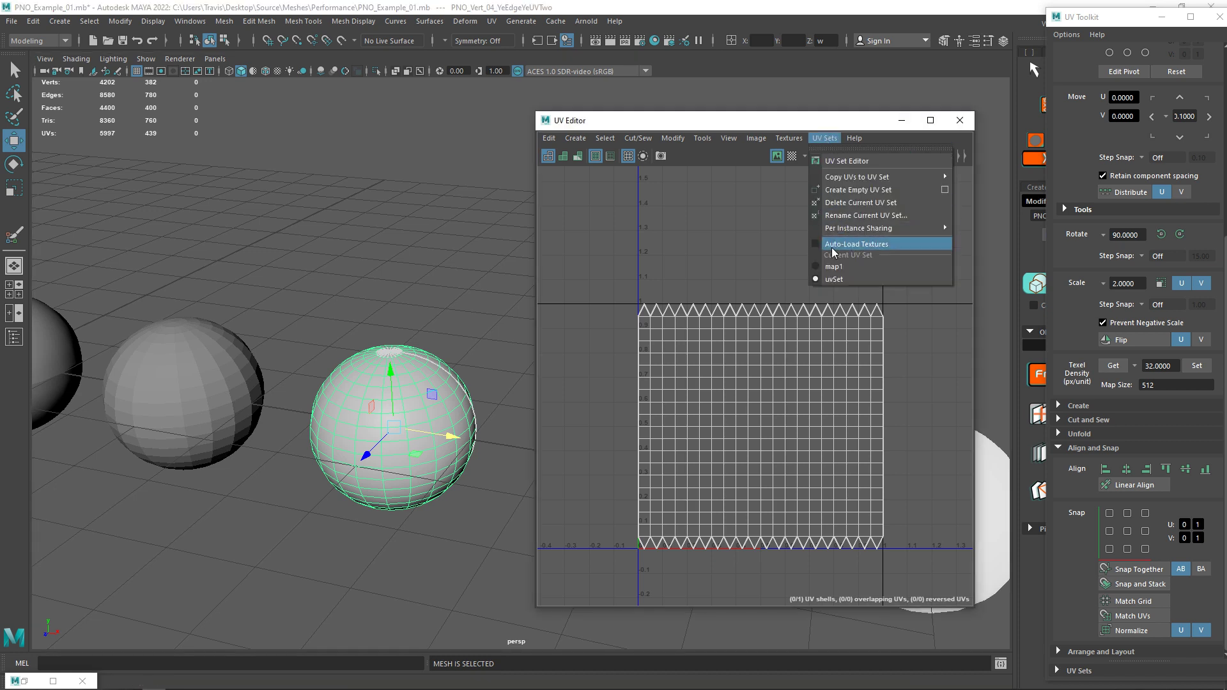
{"action": "left_click", "coordinate": [841, 266]}
{"action": "left_click", "coordinate": [824, 138]}
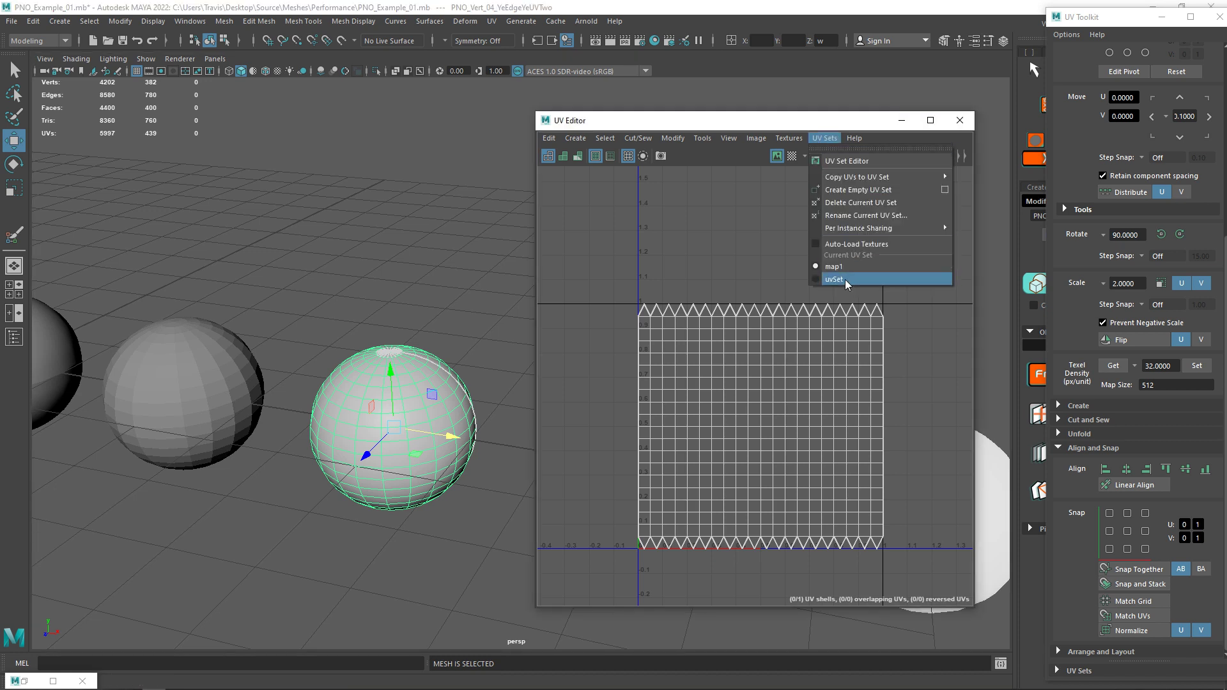
{"action": "left_click", "coordinate": [845, 279]}
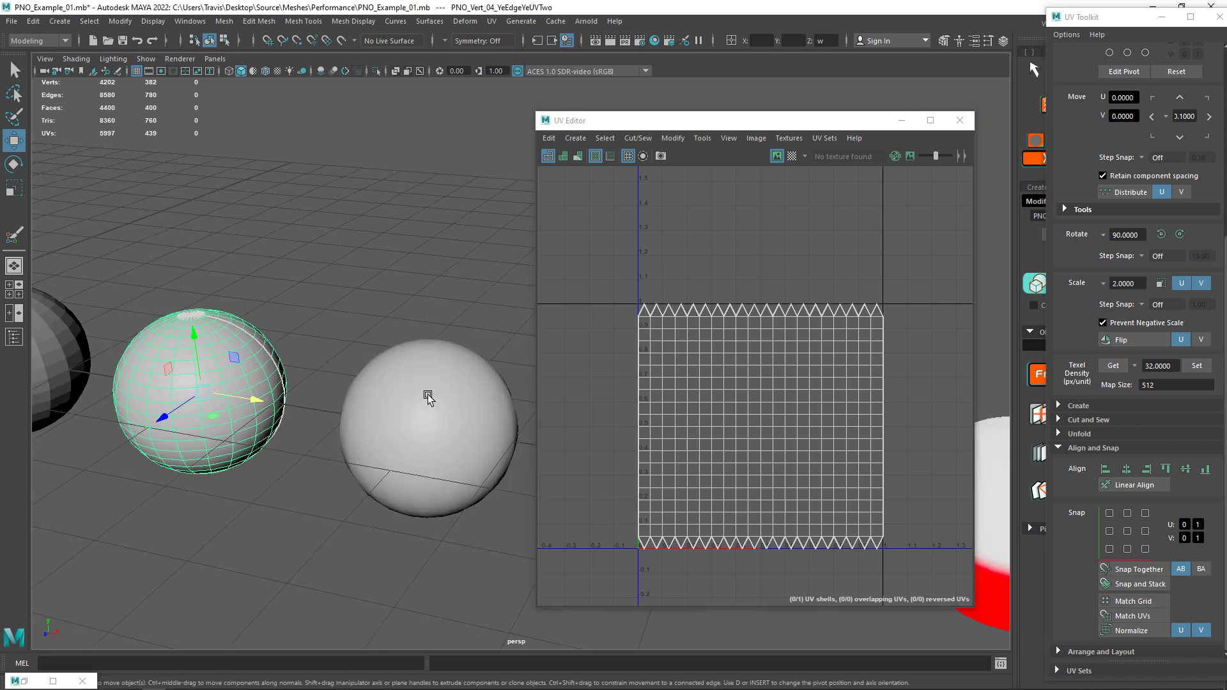
- On YeEdgeYeUVTwo_02, compare map1 with uvSet, ending on the 1560-UV packed-shell layout
{"action": "left_click", "coordinate": [427, 408]}
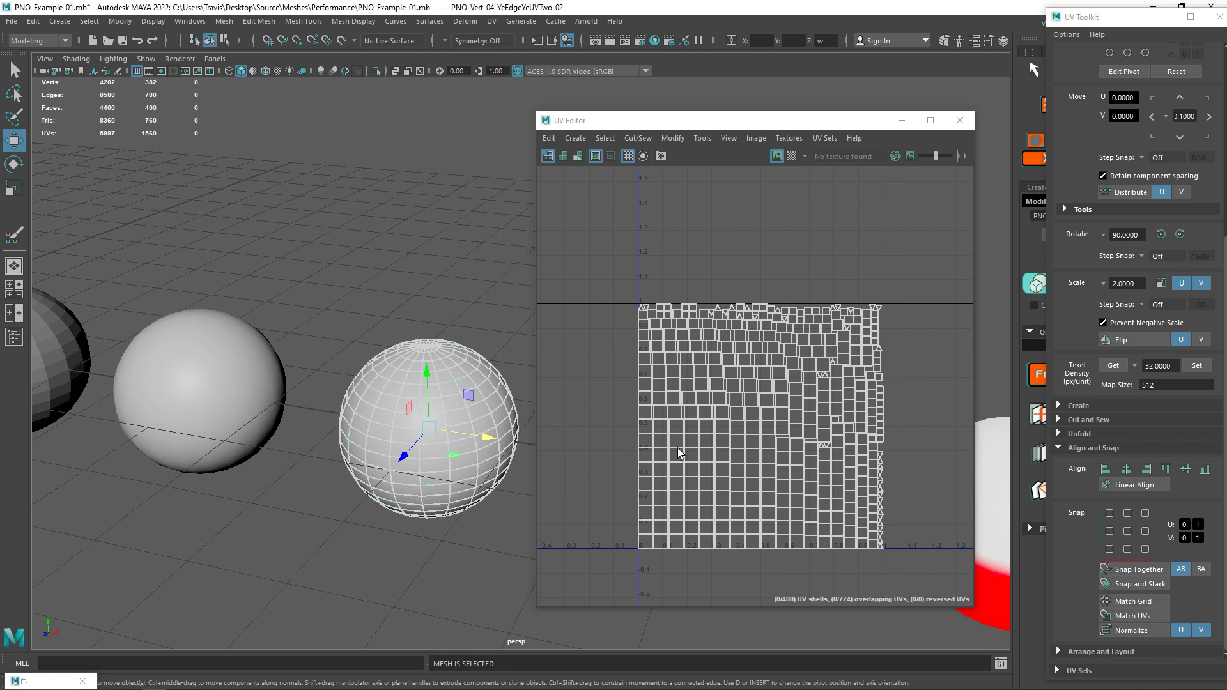
{"action": "left_click", "coordinate": [824, 138]}
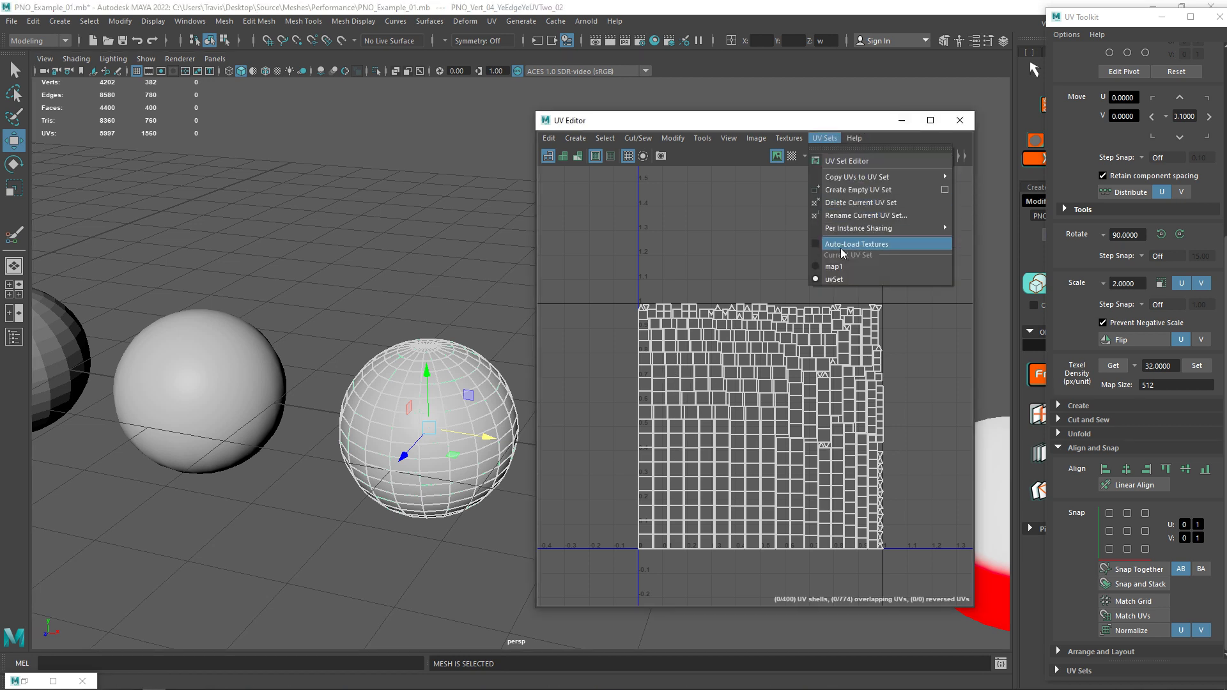
{"action": "left_click", "coordinate": [845, 266]}
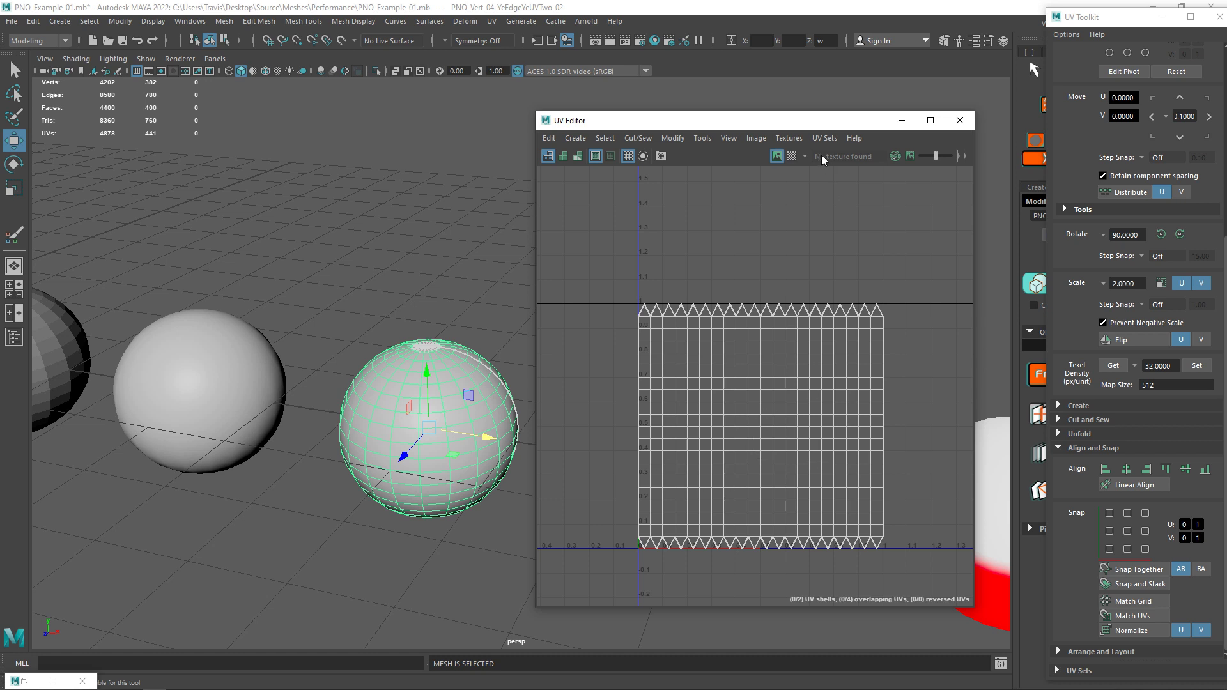
{"action": "left_click", "coordinate": [824, 138]}
{"action": "left_click", "coordinate": [846, 279]}
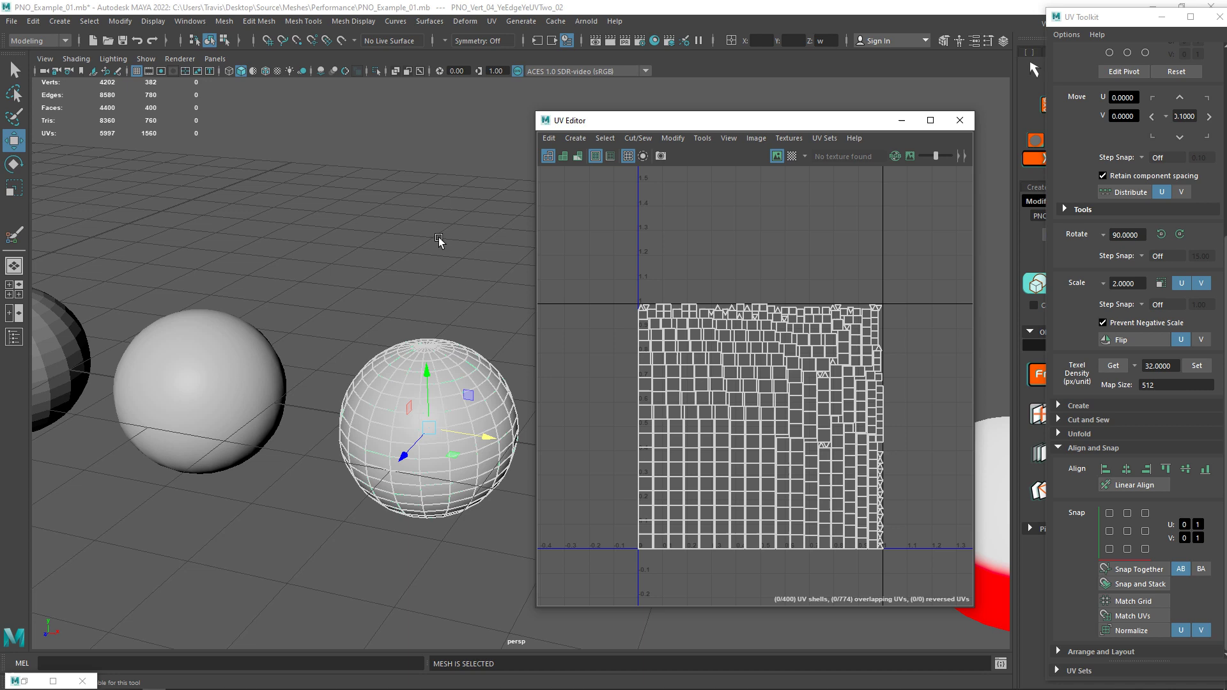
{"action": "left_click_drag", "start_coordinate": [437, 243], "coordinate": [293, 424], "text": "alt"}
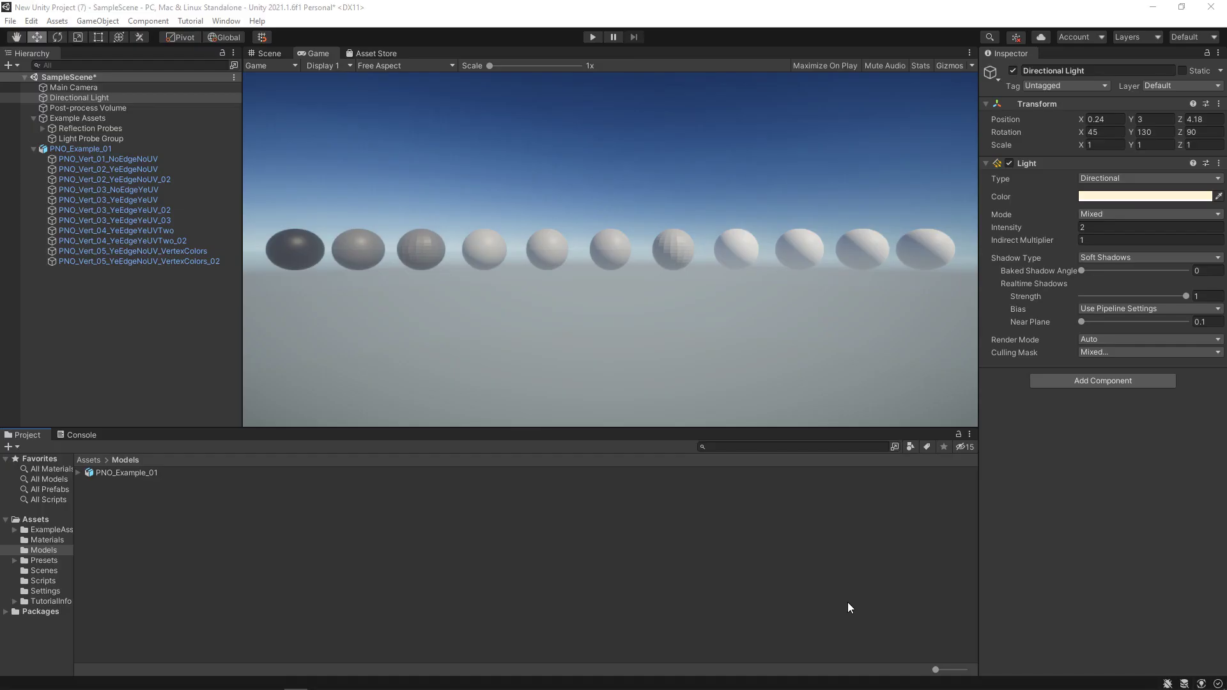
- Expand PNO_Example_01 and check vertex counts of PNO_Vert_01_NoEdgeNoUV, 02_YeEdgeNoUV and 02_YeEdgeNoUV_02
{"action": "left_click", "coordinate": [78, 474]}
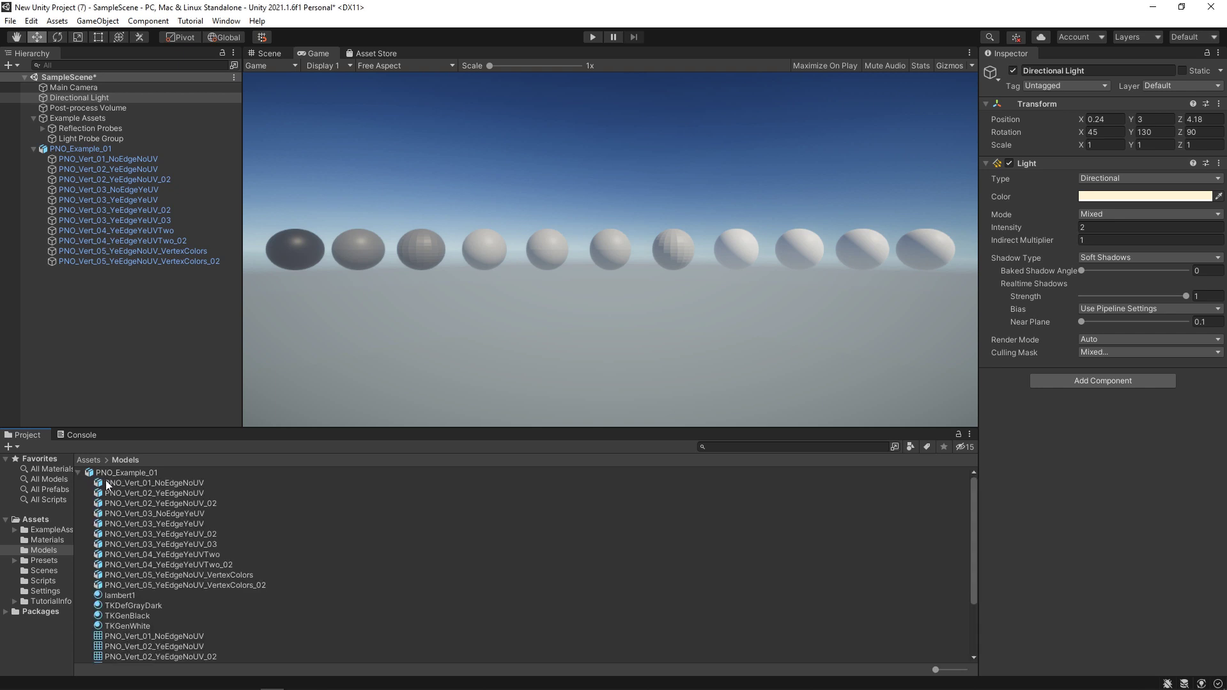
{"action": "scroll", "coordinate": [158, 531], "scroll_direction": "down", "scroll_amount": 2}
{"action": "scroll", "coordinate": [207, 593], "scroll_direction": "down", "scroll_amount": 2}
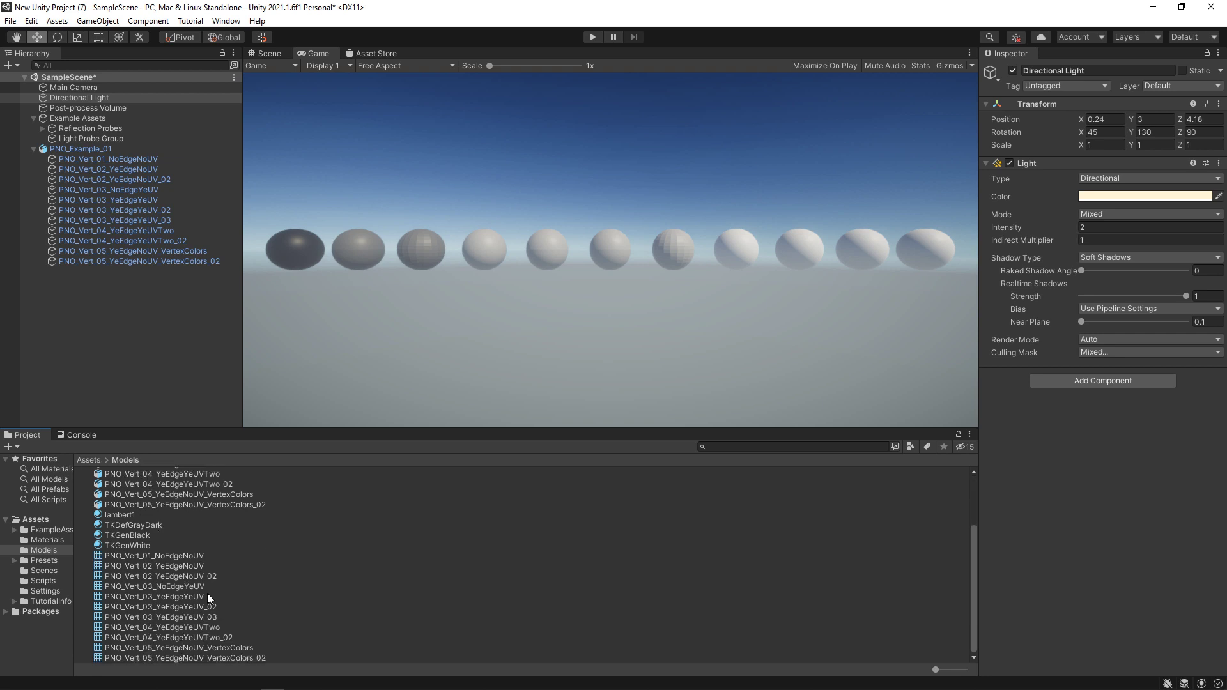
{"action": "left_click", "coordinate": [166, 556]}
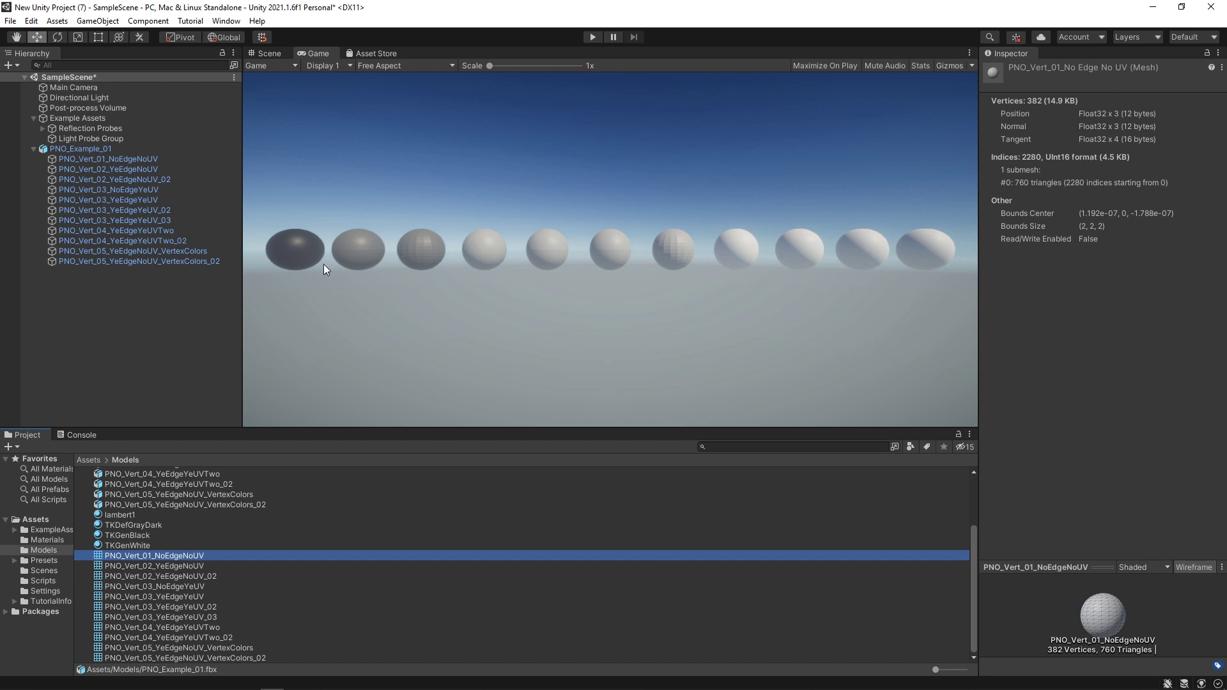
{"action": "left_click", "coordinate": [187, 567]}
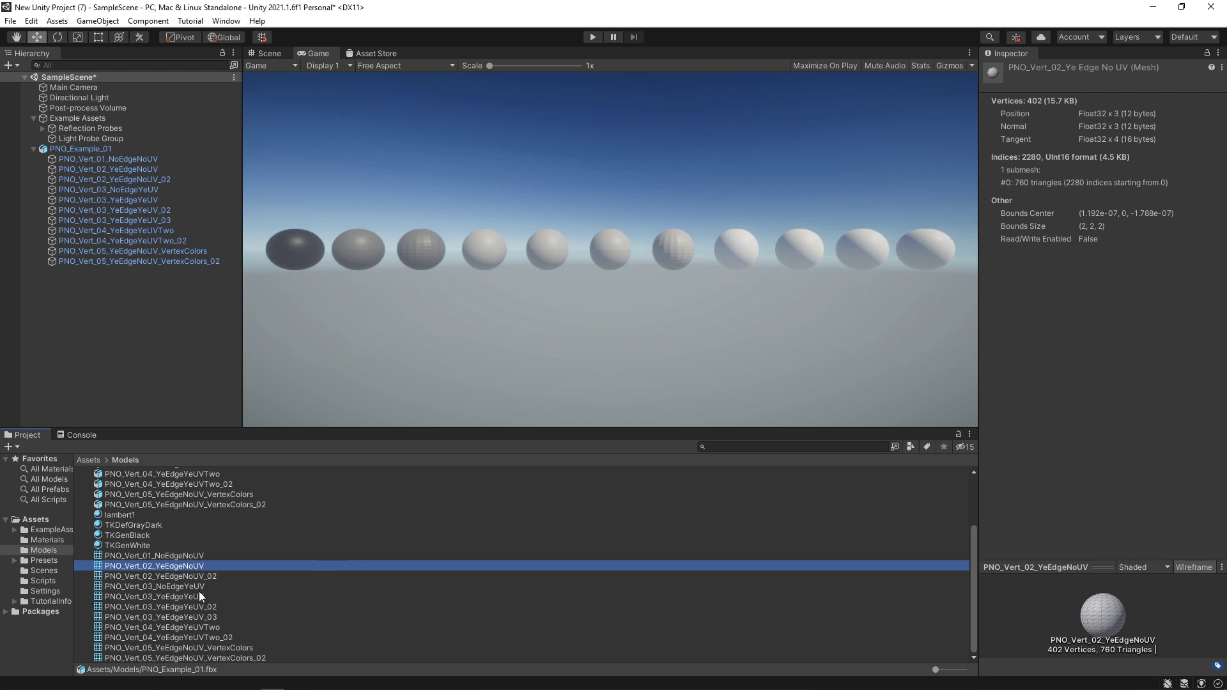
{"action": "left_click", "coordinate": [208, 577]}
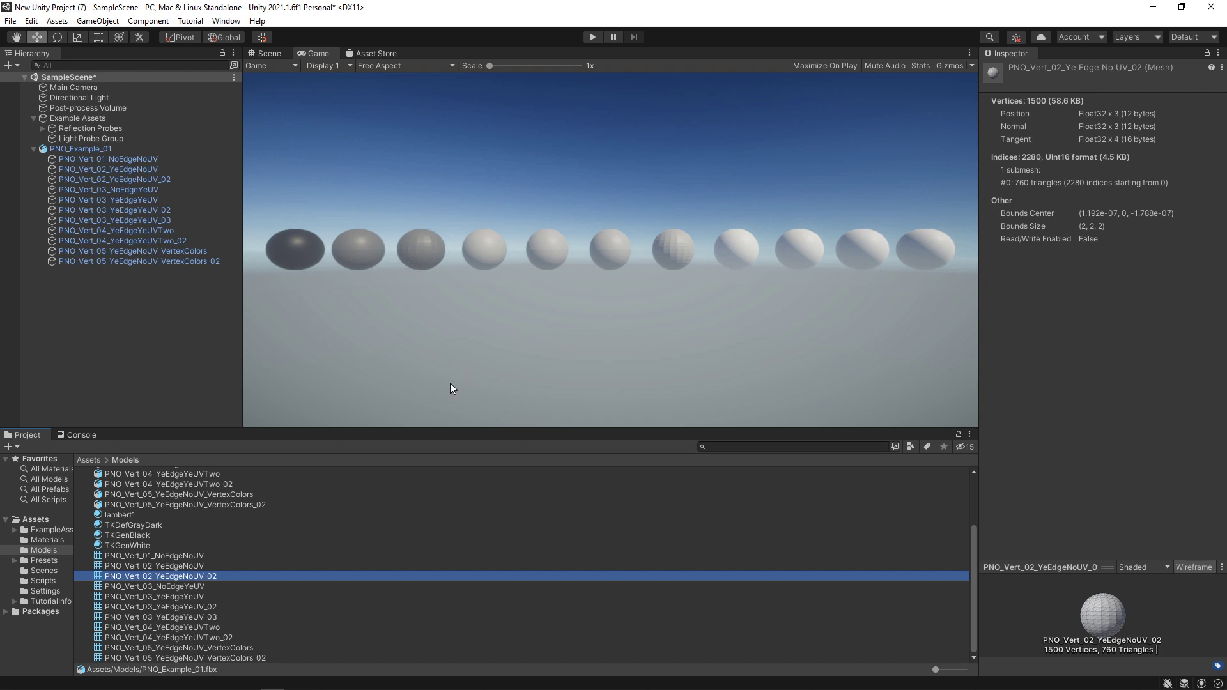
- Check the PNO_Vert_03 and 04 meshes, ending with YeEdgeYeUVTwo_02 at 1550 vertices
{"action": "left_click", "coordinate": [176, 586]}
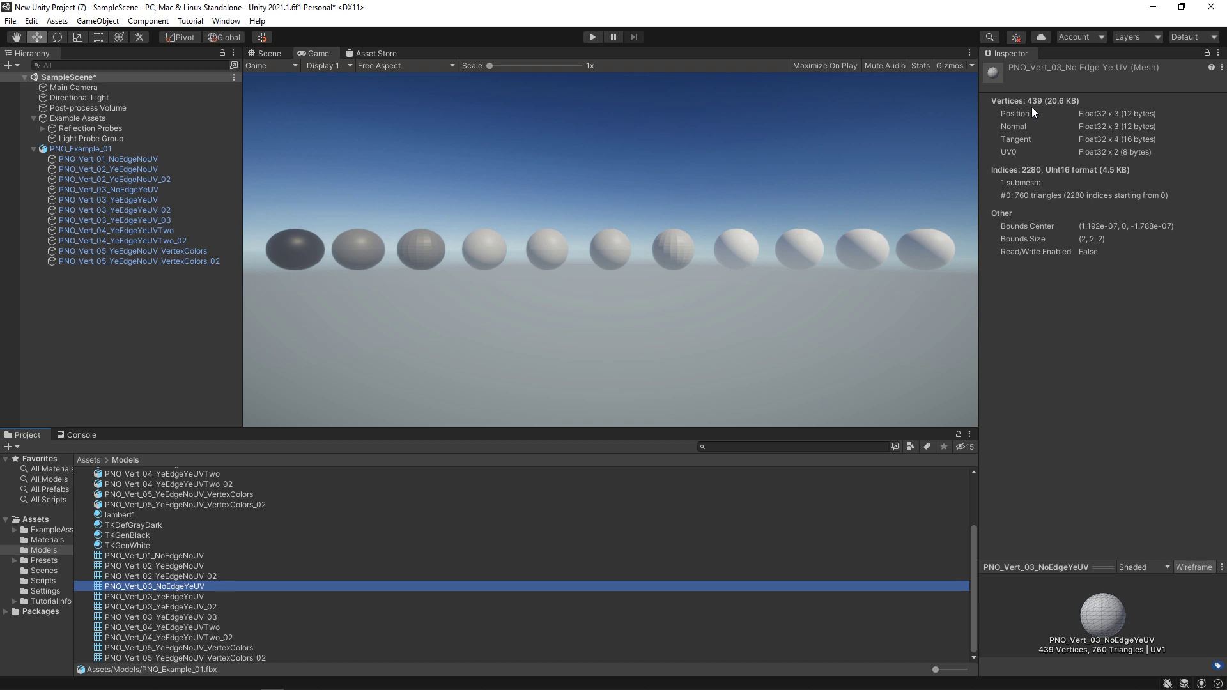
{"action": "left_click", "coordinate": [173, 597]}
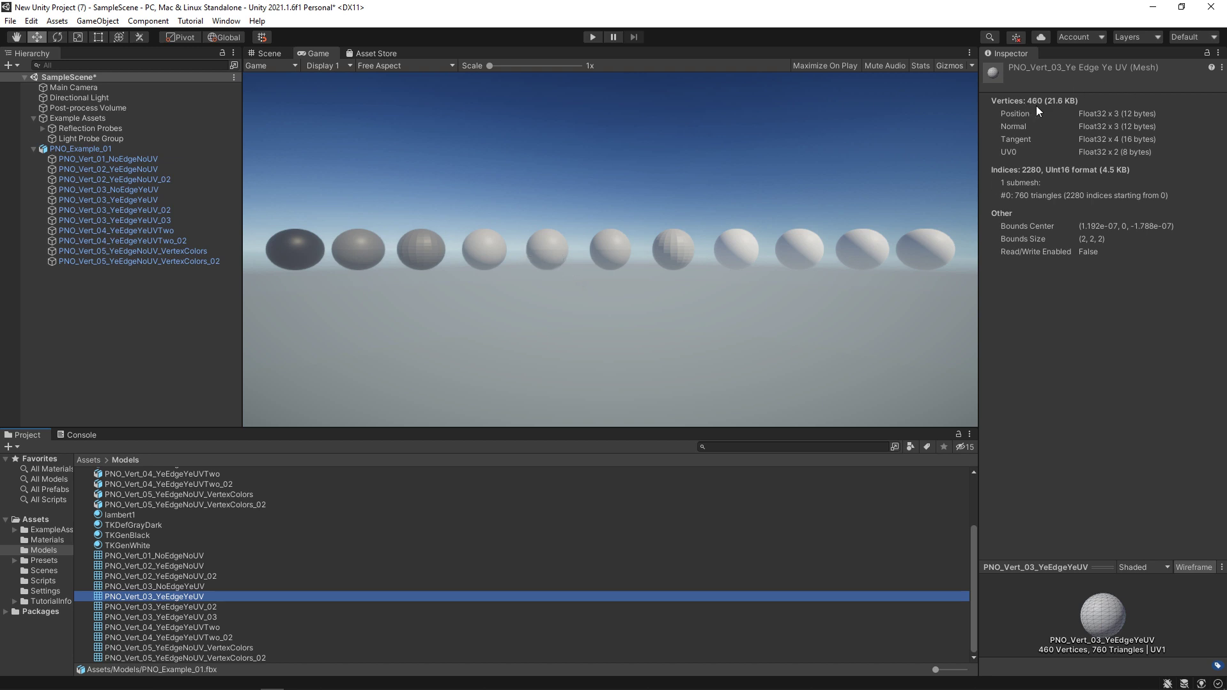
{"action": "left_click", "coordinate": [194, 607]}
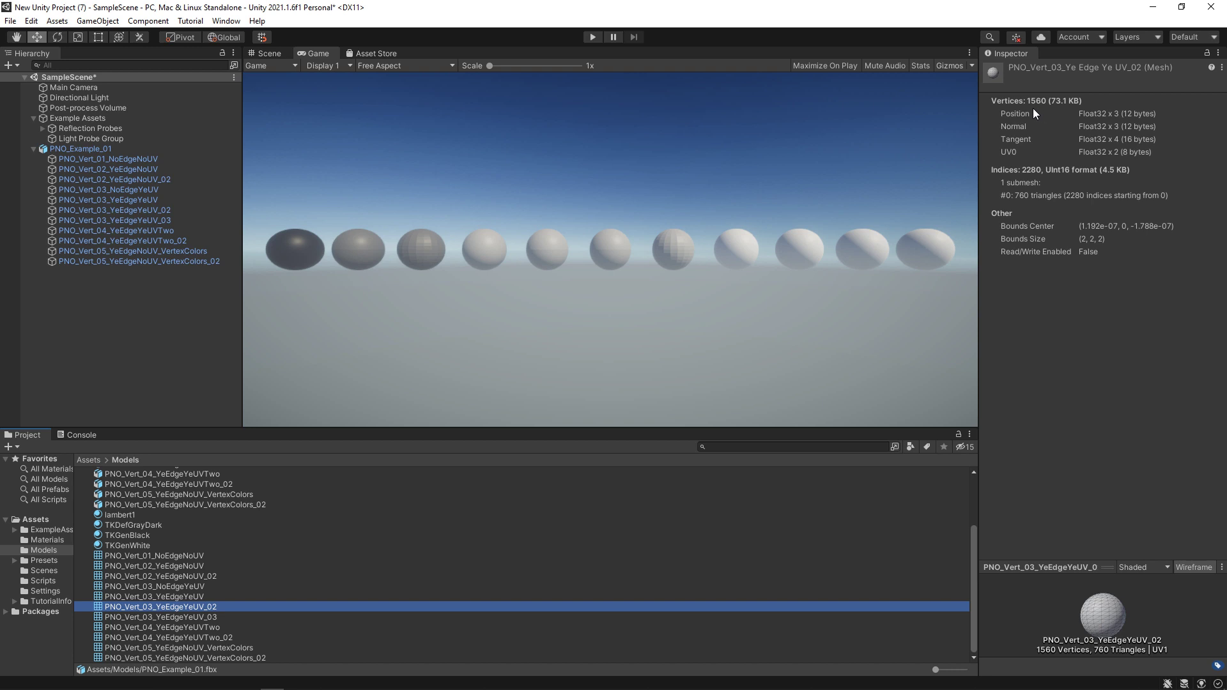
{"action": "left_click", "coordinate": [198, 617]}
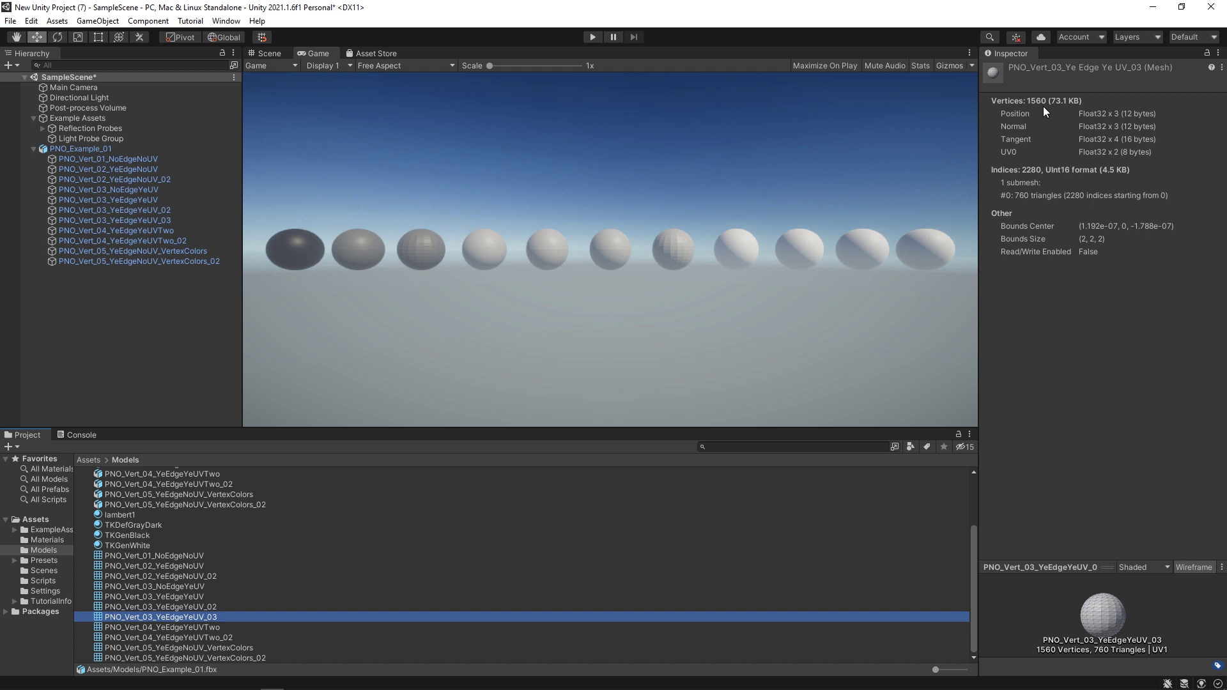
{"action": "left_click", "coordinate": [187, 628]}
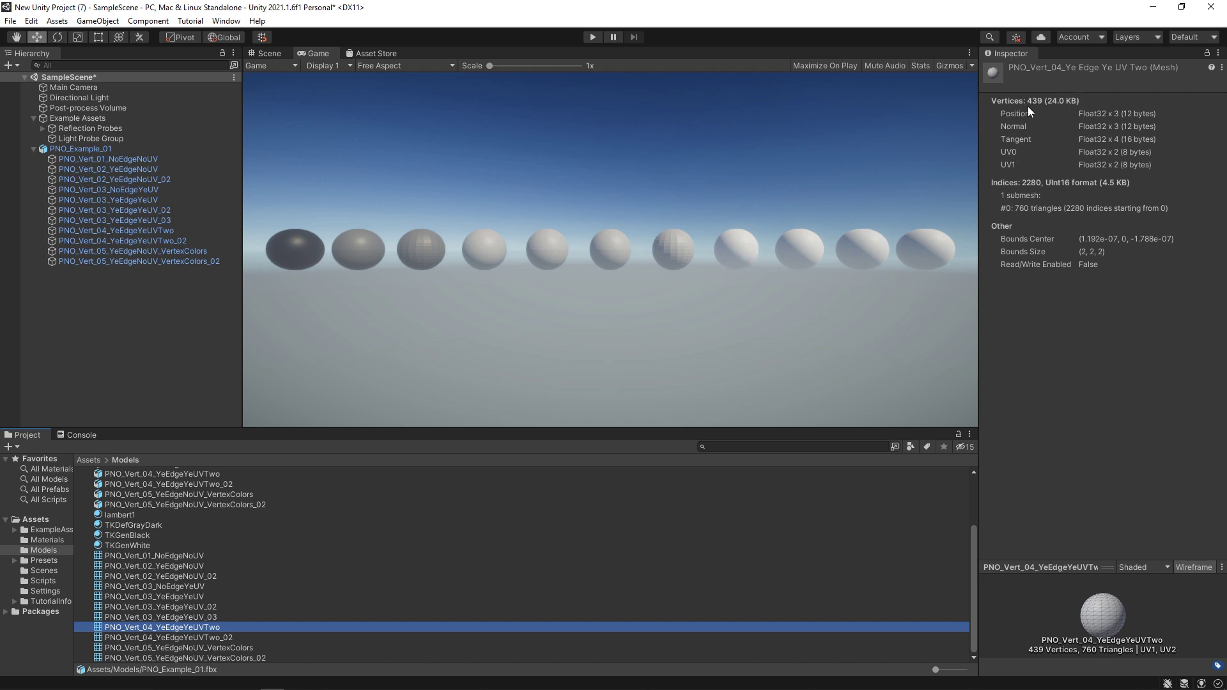
{"action": "left_click", "coordinate": [198, 638]}
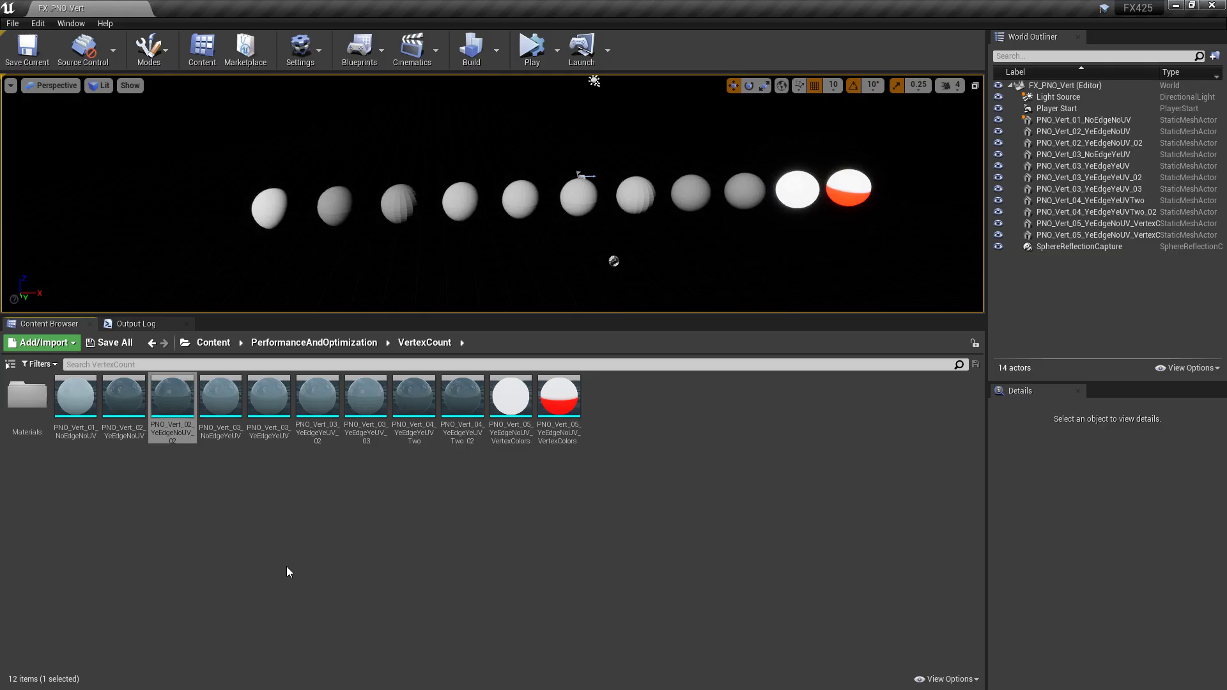
{"action": "mouse_move", "coordinate": [71, 399]}
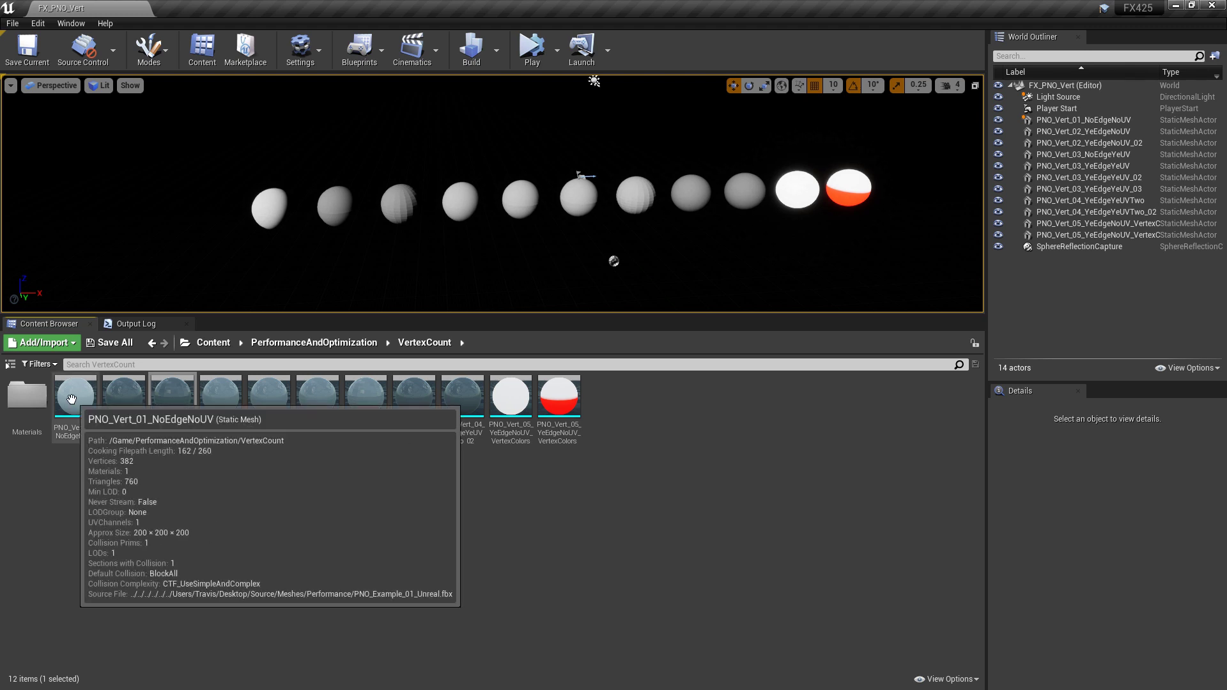
{"action": "double_click", "coordinate": [82, 401]}
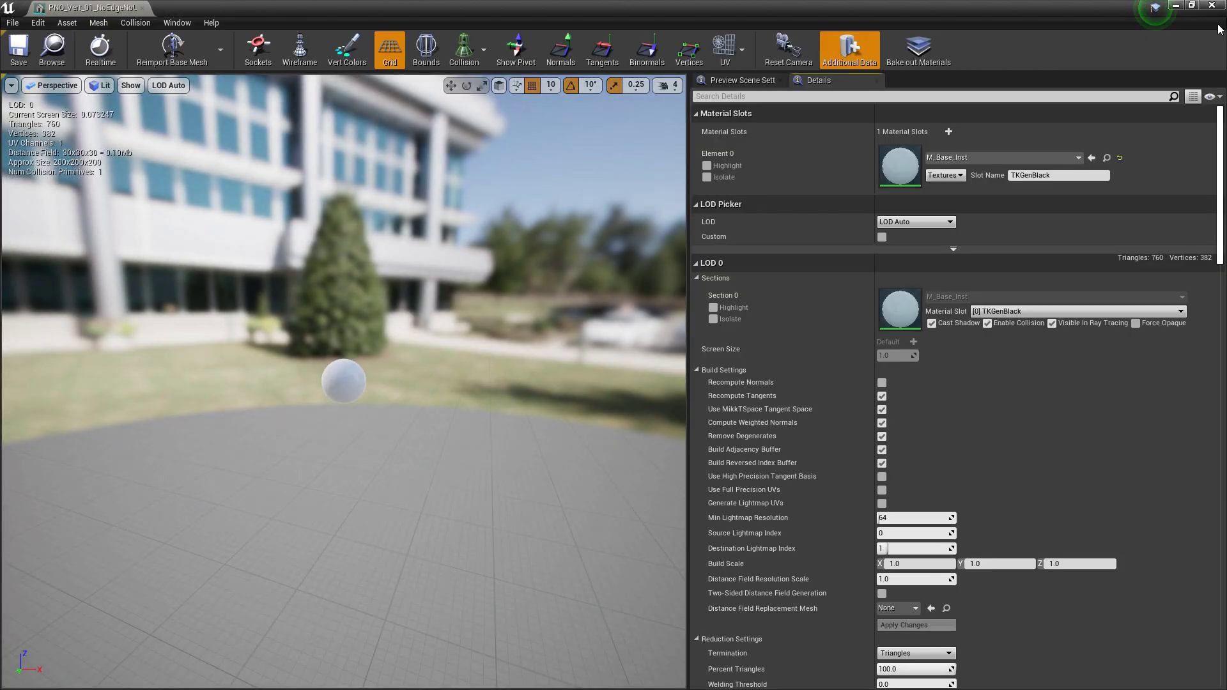
{"action": "left_click", "coordinate": [1211, 5]}
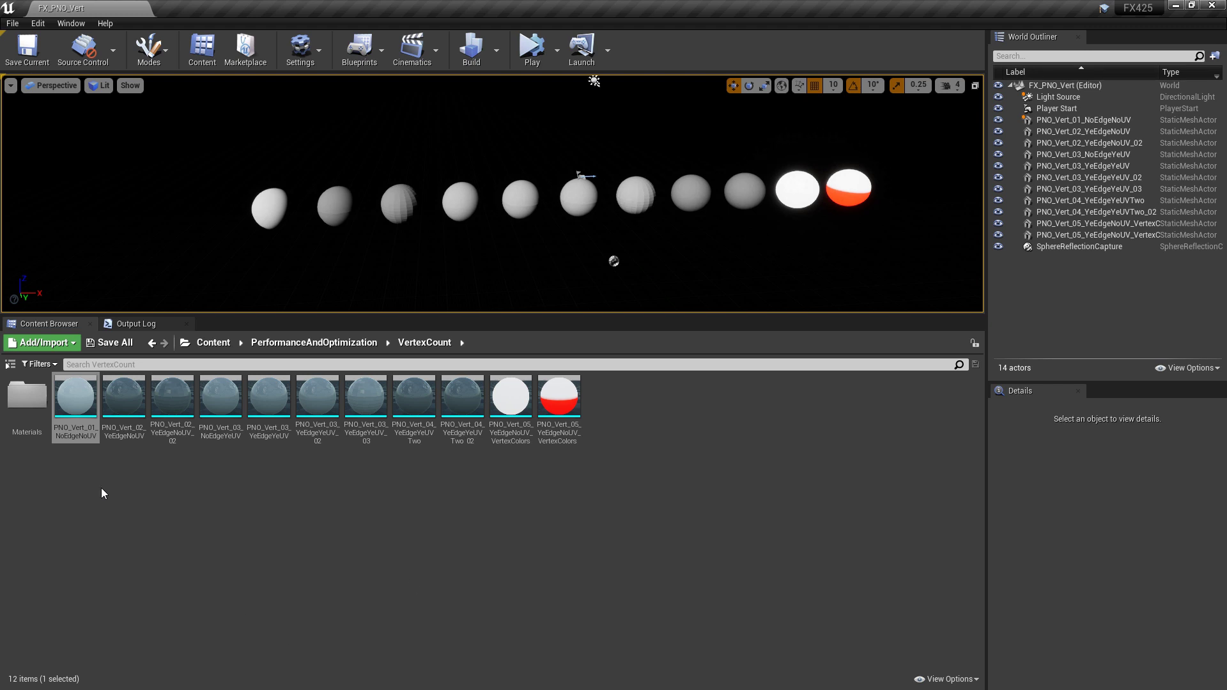
{"action": "mouse_move", "coordinate": [78, 401]}
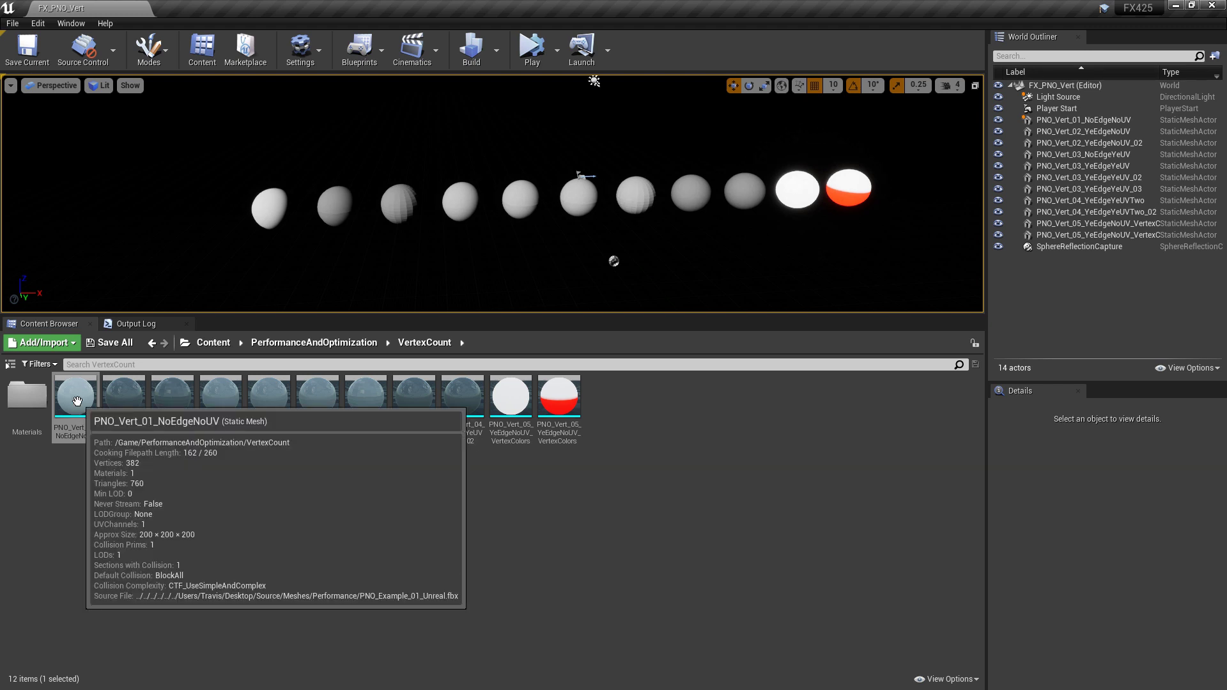
{"action": "mouse_move", "coordinate": [115, 409]}
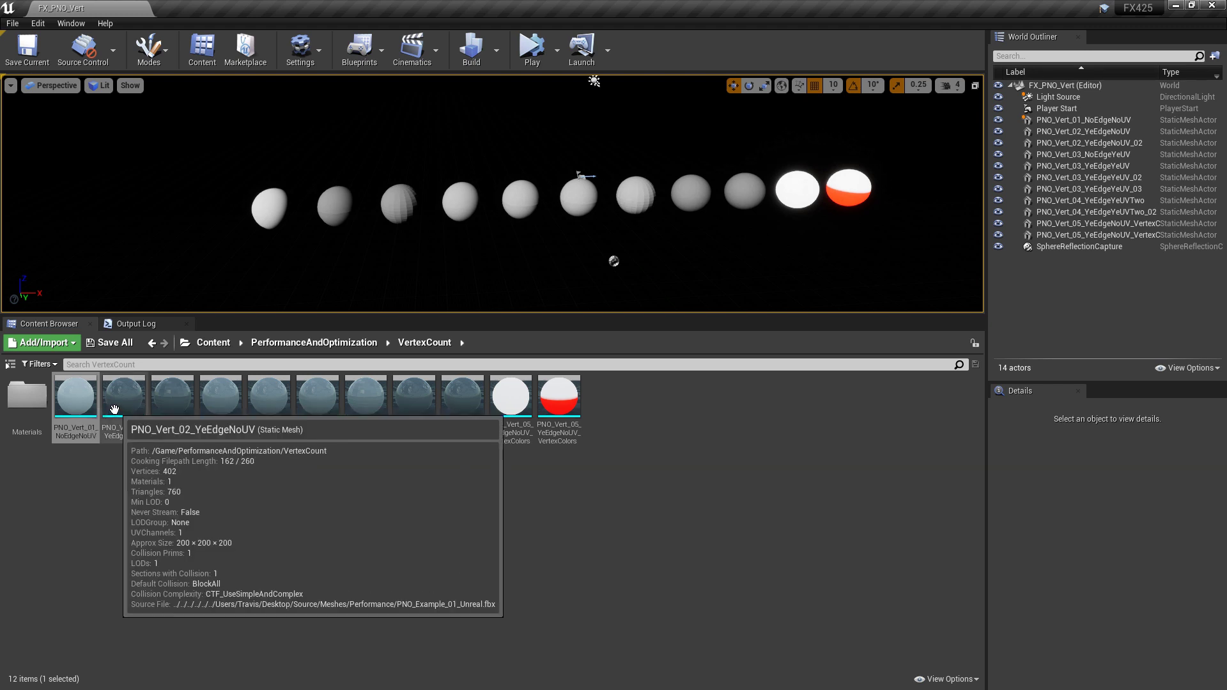
{"action": "mouse_move", "coordinate": [173, 400]}
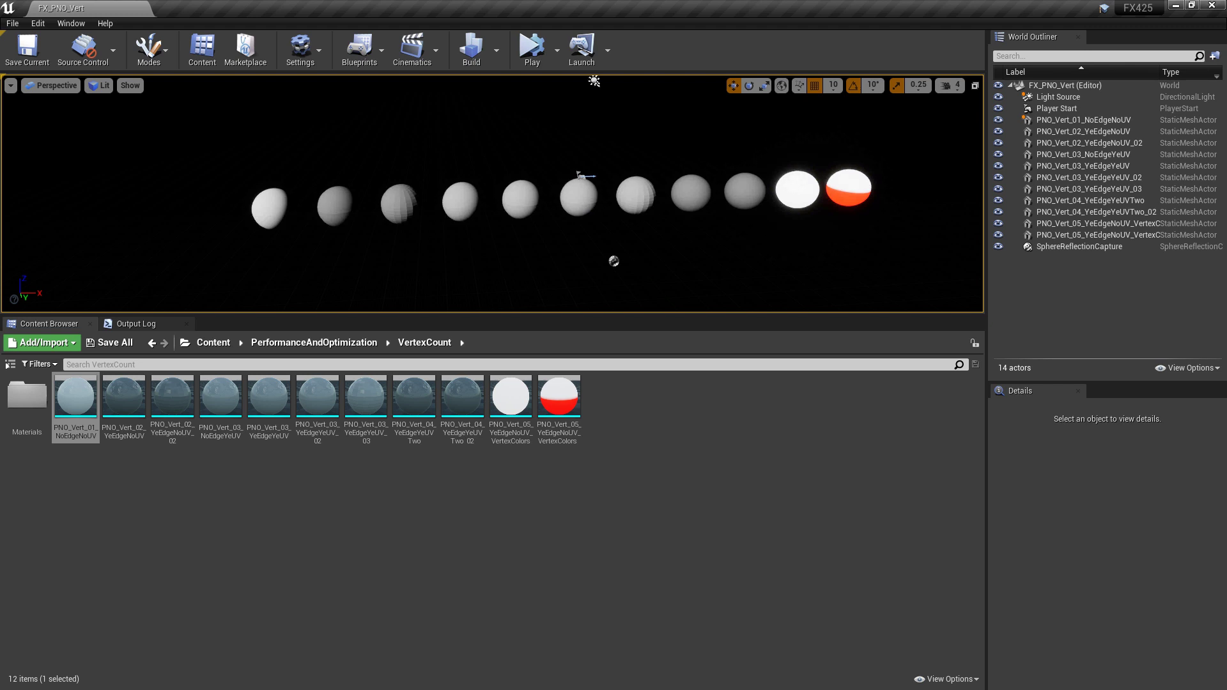
- Run ProfileGPU with Ctrl+Shift+Comma and review the LogRHI per-pass draws, prims and vertex totals
{"action": "key", "text": "ctrl+shift+comma"}
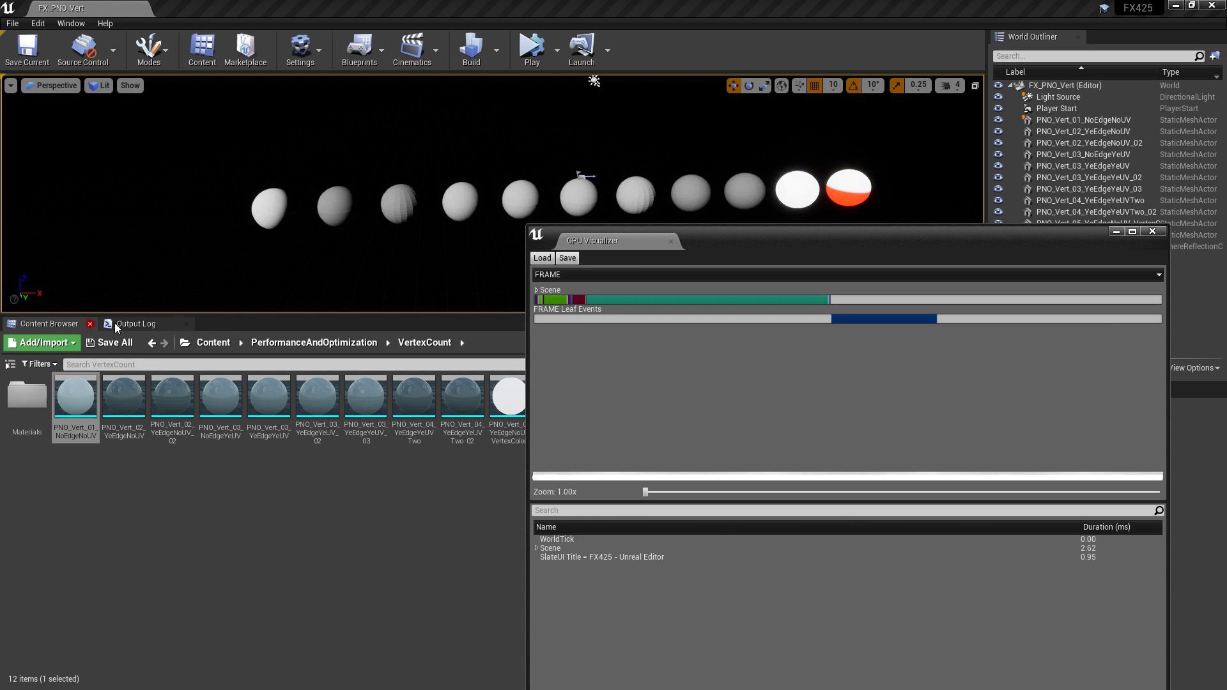
{"action": "left_click", "coordinate": [150, 327]}
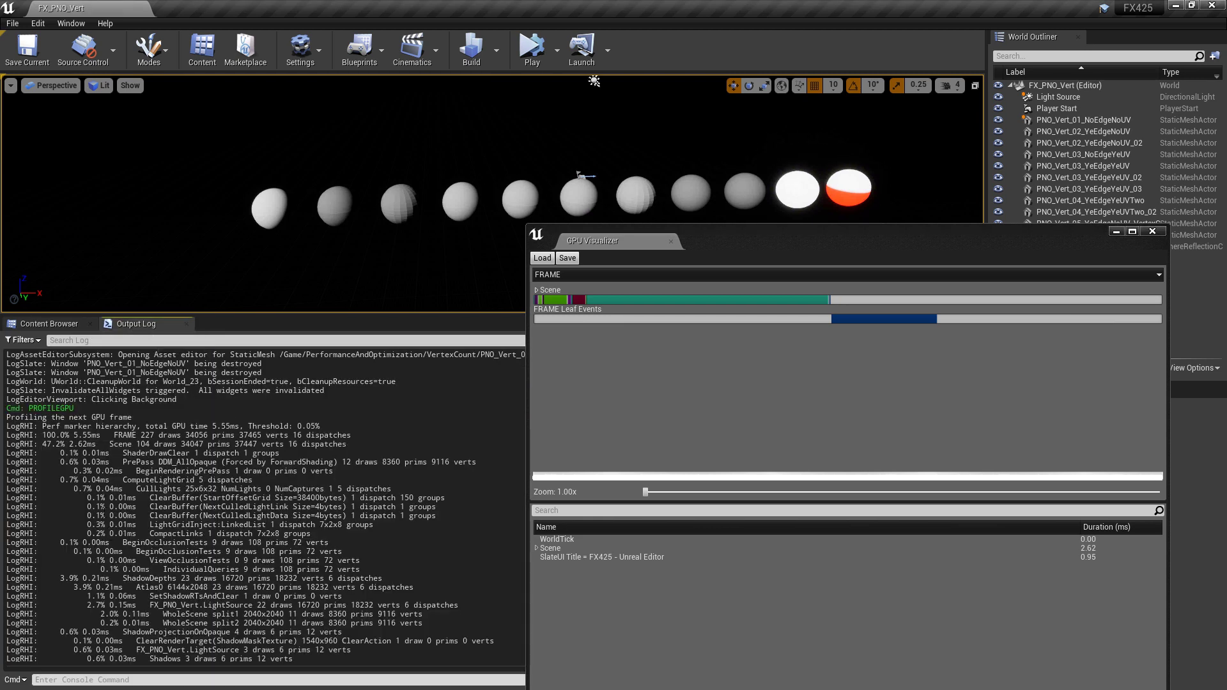
{"action": "scroll", "coordinate": [126, 513], "scroll_direction": "down", "scroll_amount": 15}
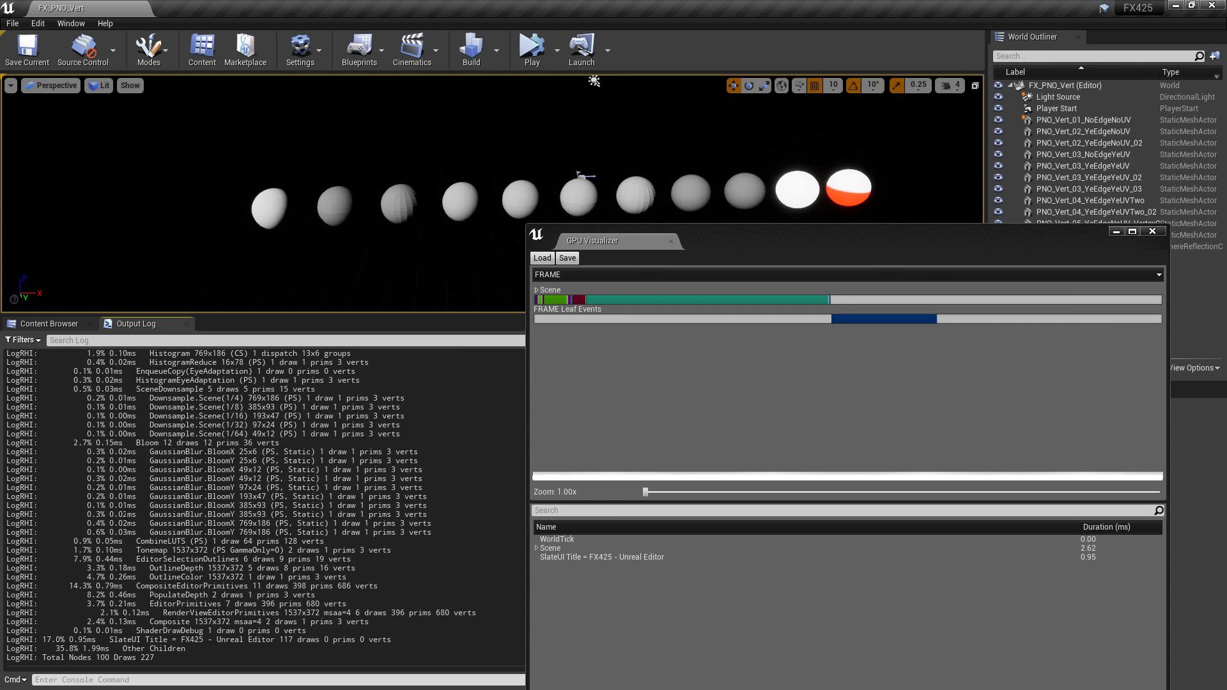
{"action": "scroll", "coordinate": [255, 506], "scroll_direction": "up", "scroll_amount": 15}
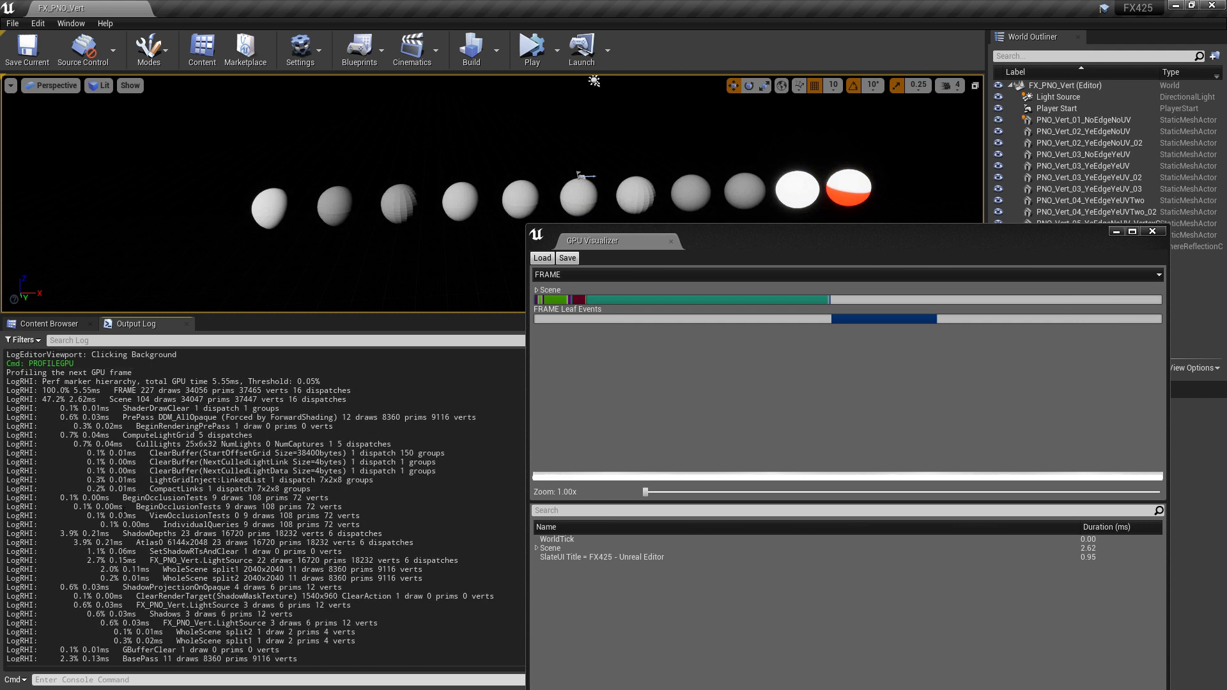
{"action": "scroll", "coordinate": [266, 506], "scroll_direction": "up", "scroll_amount": 2}
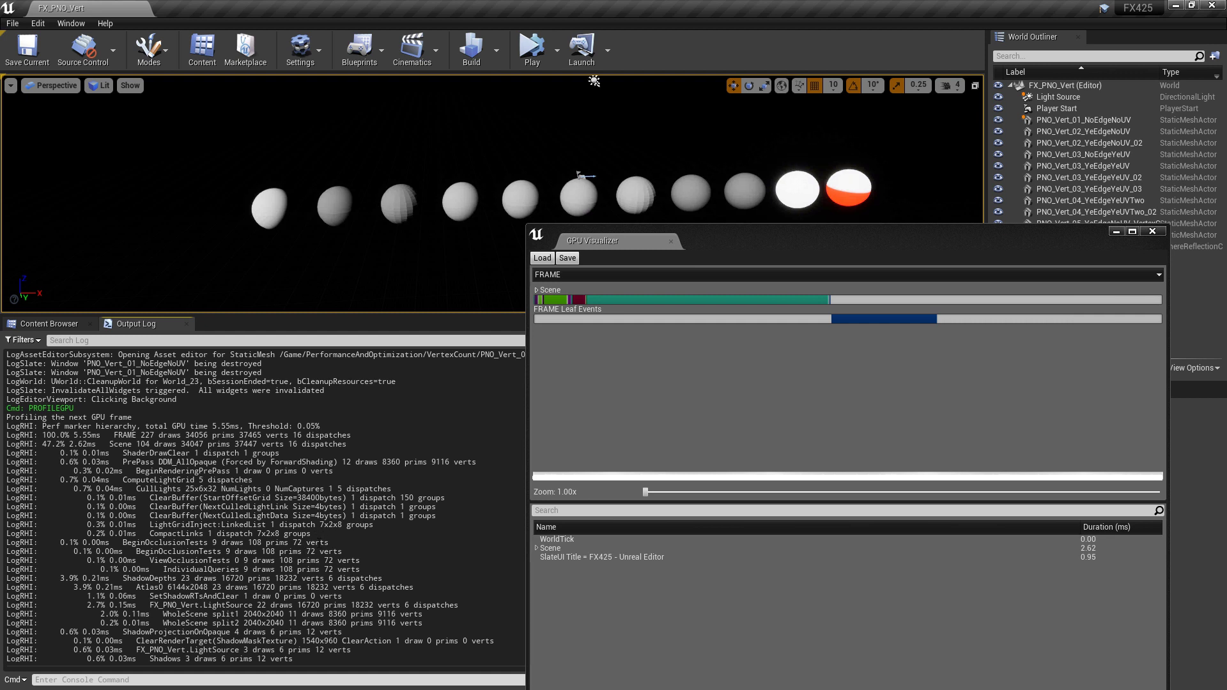
{"action": "scroll", "coordinate": [264, 563], "scroll_direction": "down", "scroll_amount": 3}
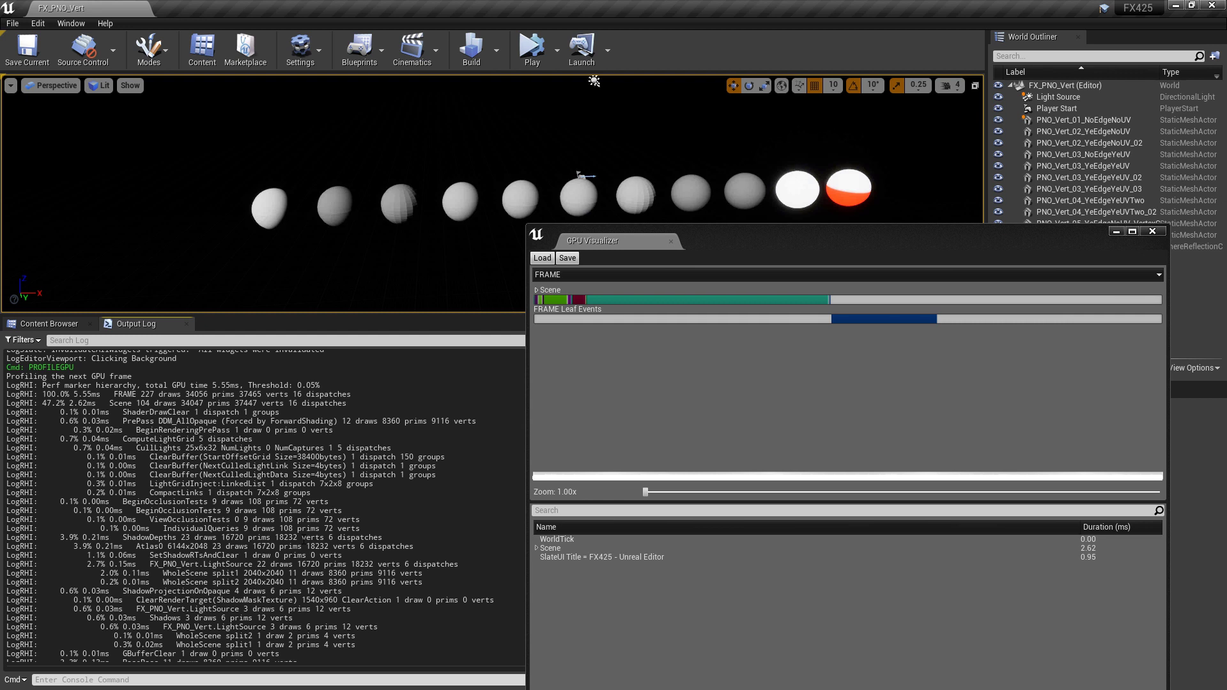
{"action": "scroll", "coordinate": [263, 506], "scroll_direction": "down", "scroll_amount": 2}
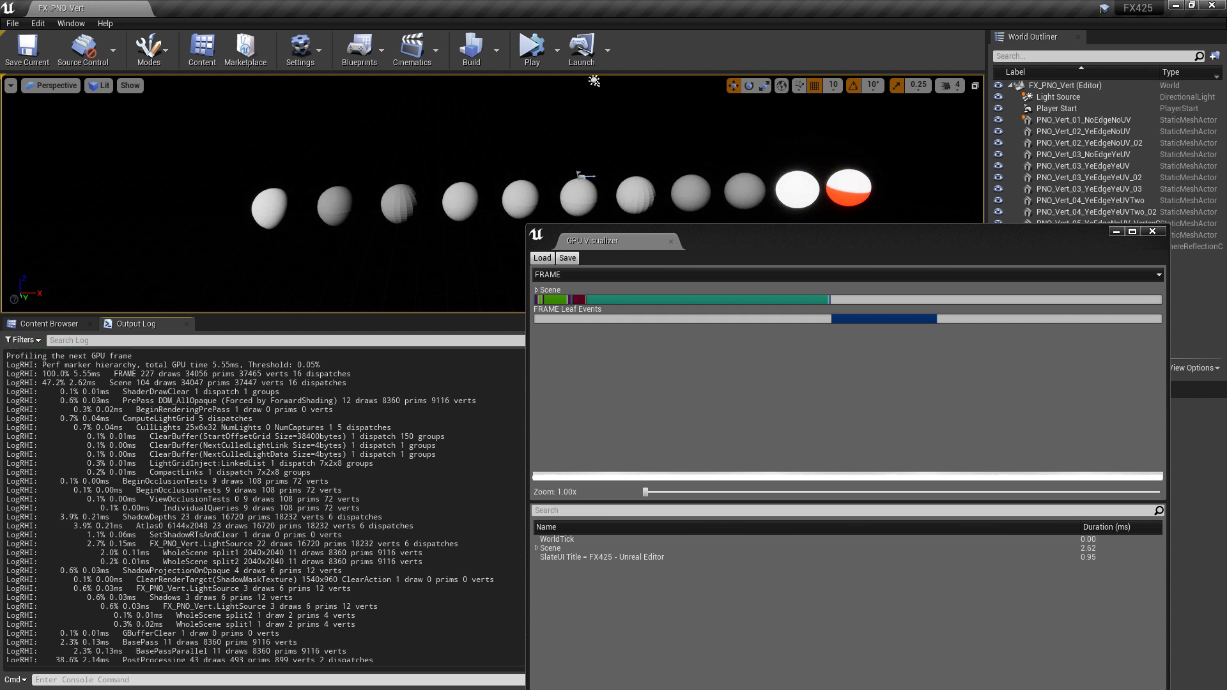
{"action": "scroll", "coordinate": [263, 506], "scroll_direction": "down", "scroll_amount": 6}
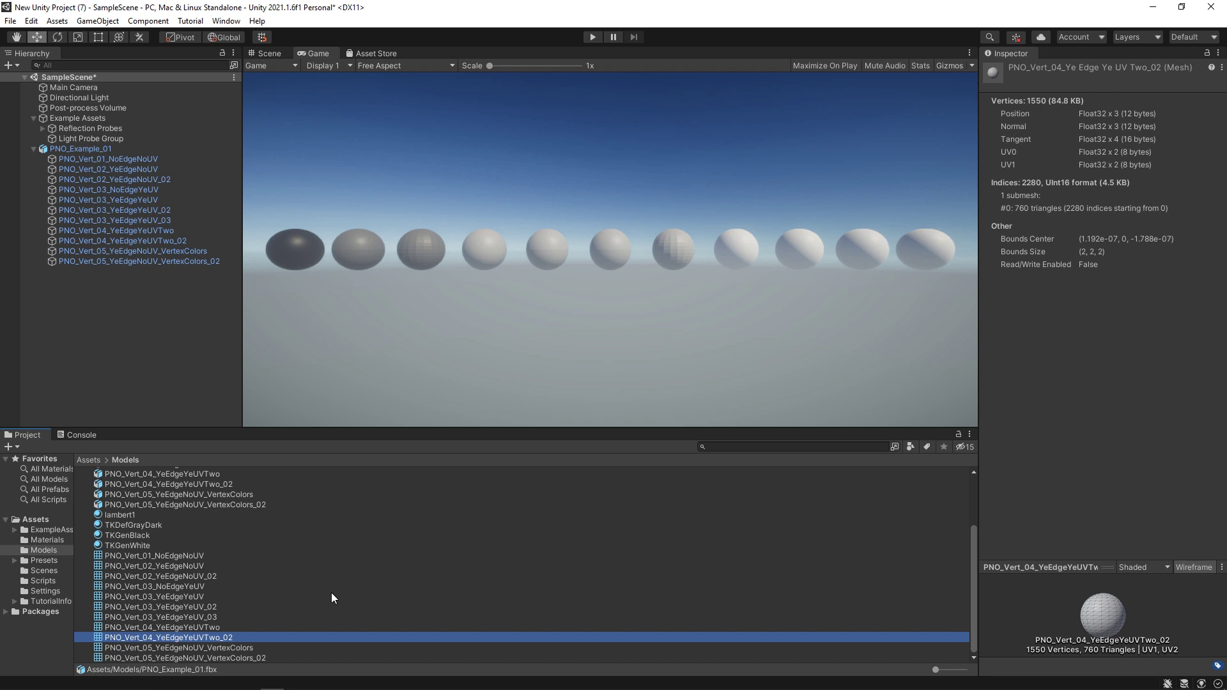
- Show the Game view Stats overlay: 51 batches, 22.2k tris, 27.7k verts
{"action": "left_click", "coordinate": [255, 53]}
{"action": "left_click", "coordinate": [317, 55]}
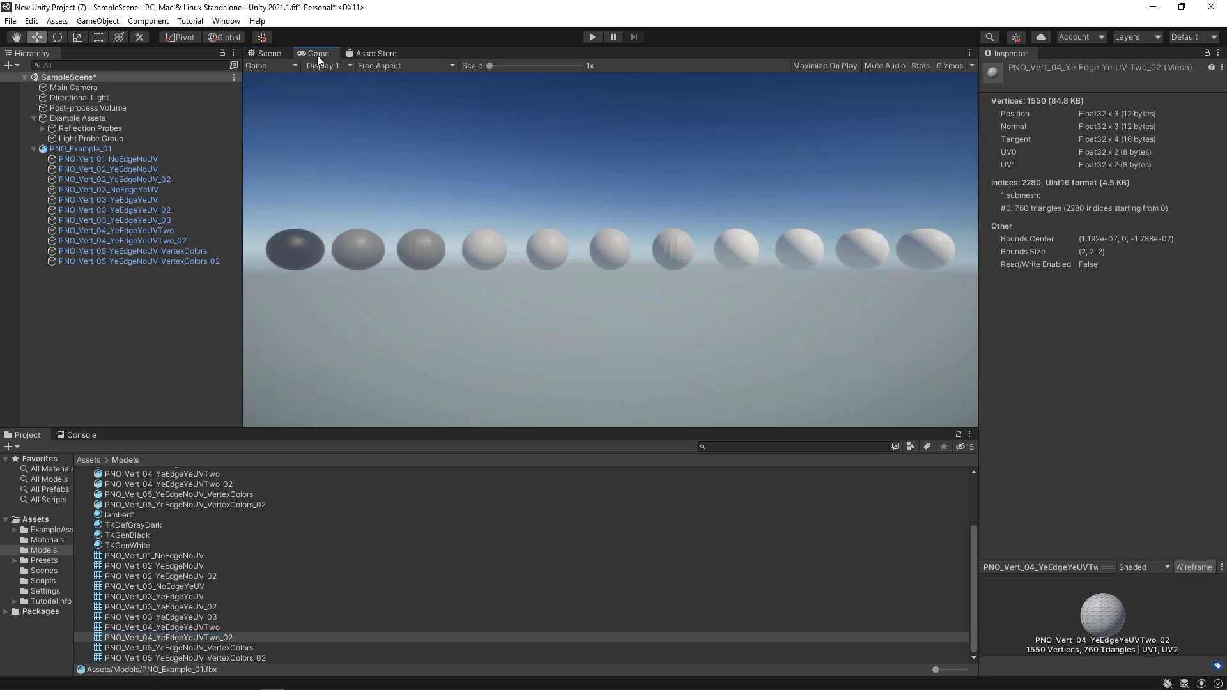
{"action": "left_click", "coordinate": [920, 65]}
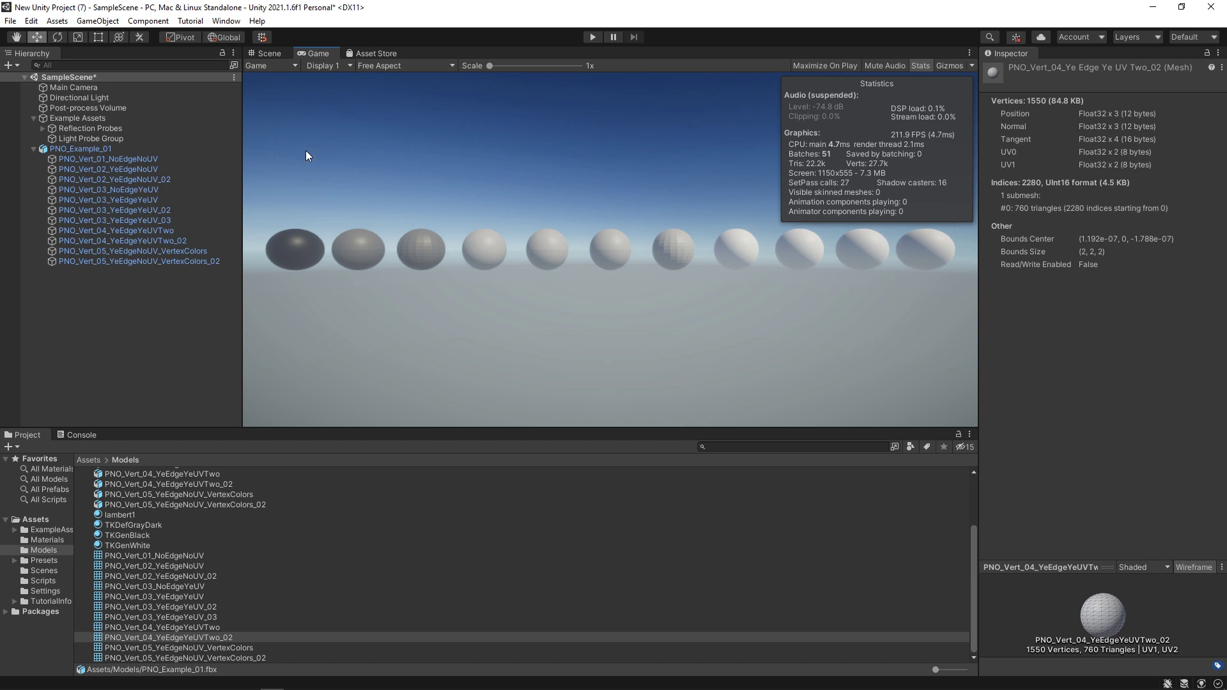
- Open the Frame Debugger from Window > Analysis and reposition its window
{"action": "left_click", "coordinate": [230, 21]}
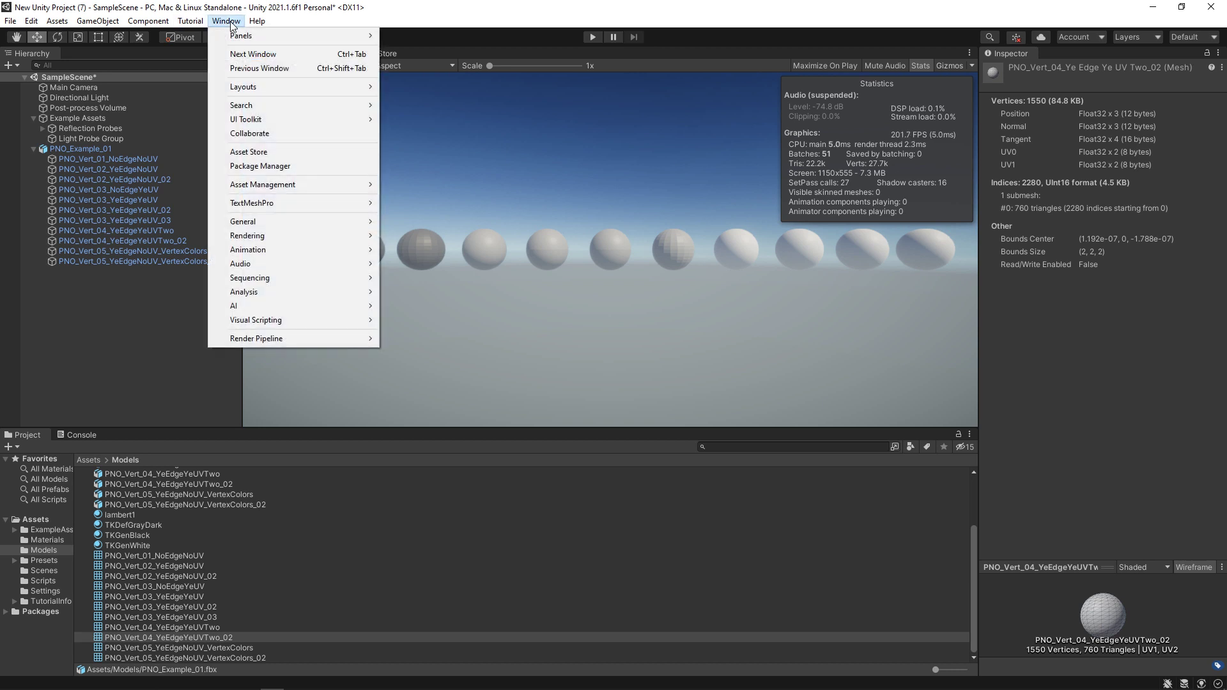
{"action": "mouse_move", "coordinate": [270, 292]}
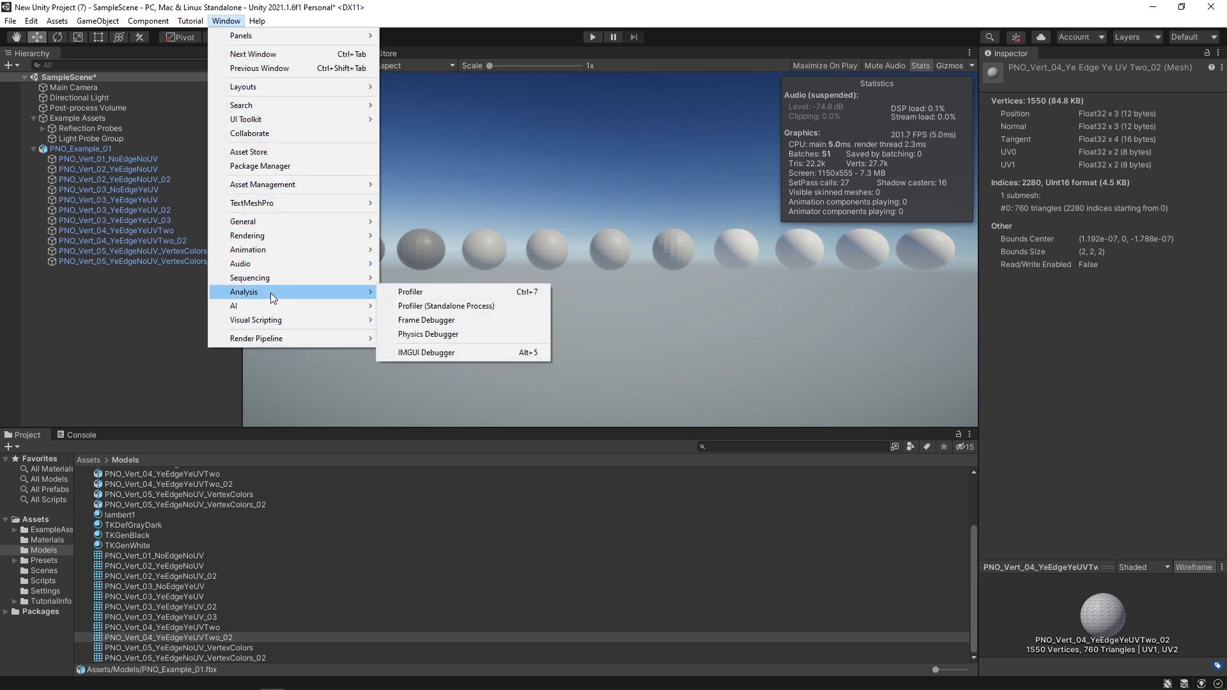
{"action": "left_click", "coordinate": [446, 322]}
{"action": "left_click_drag", "start_coordinate": [437, 297], "coordinate": [359, 290]}
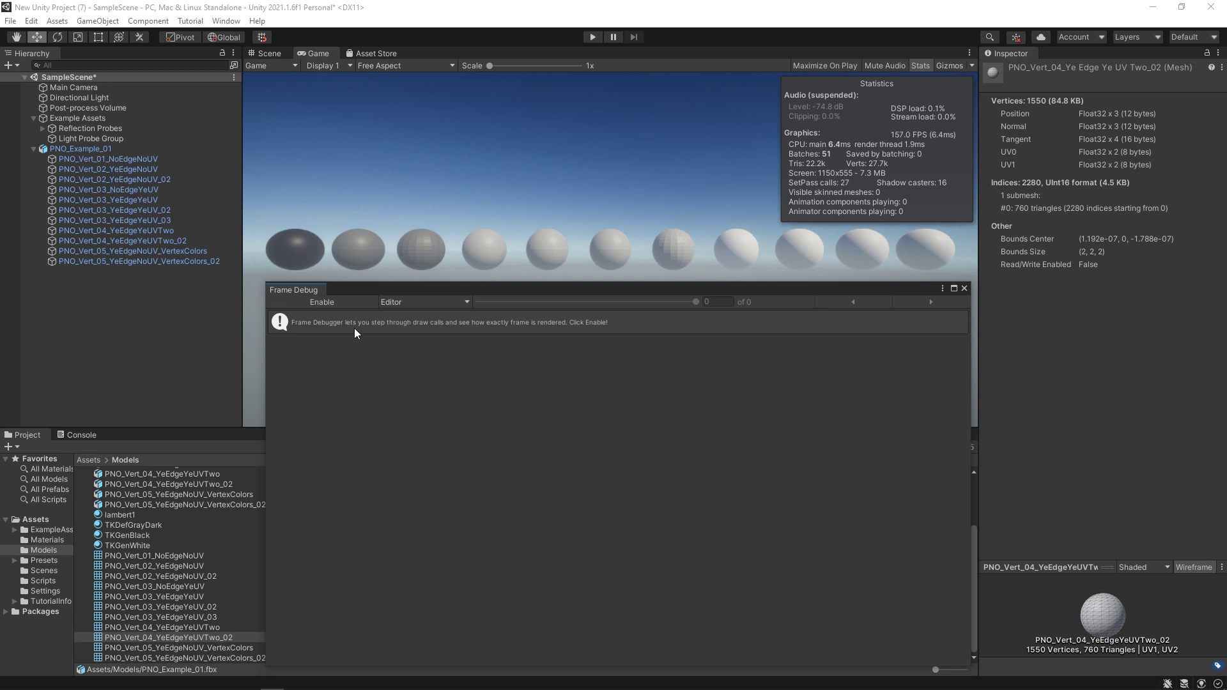
- Enable frame debugging, expand ScriptableRenderer.Execute, and step through the draw events
{"action": "left_click", "coordinate": [316, 303]}
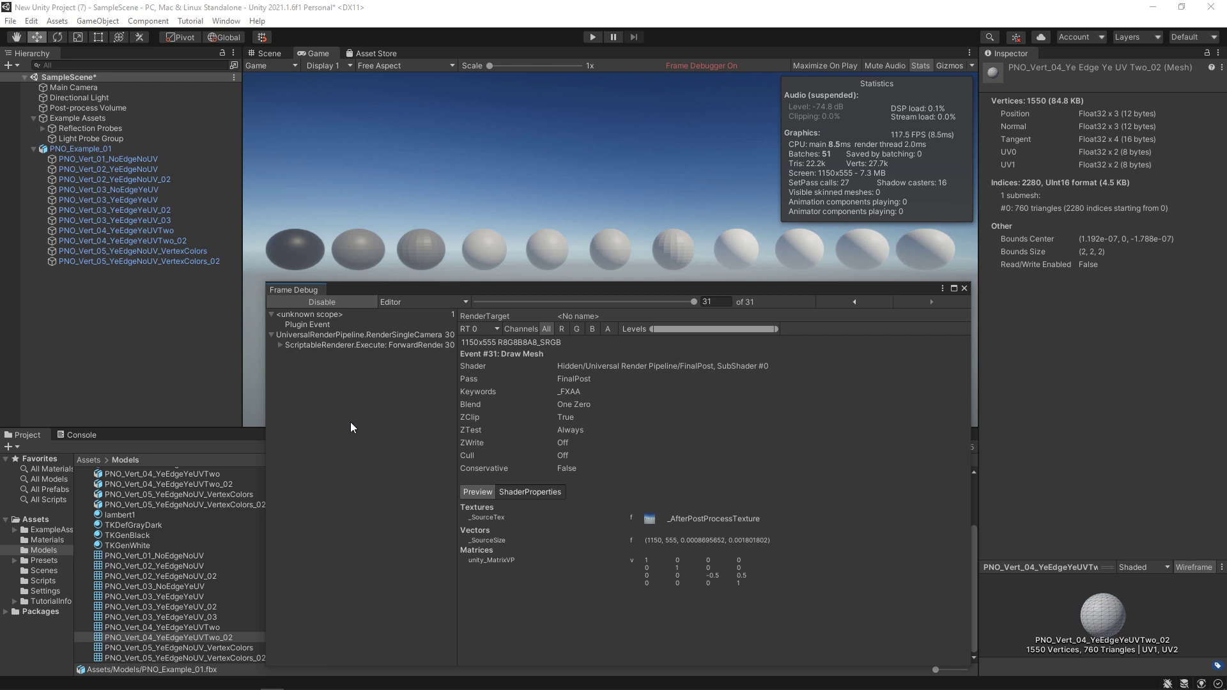
{"action": "left_click", "coordinate": [281, 345]}
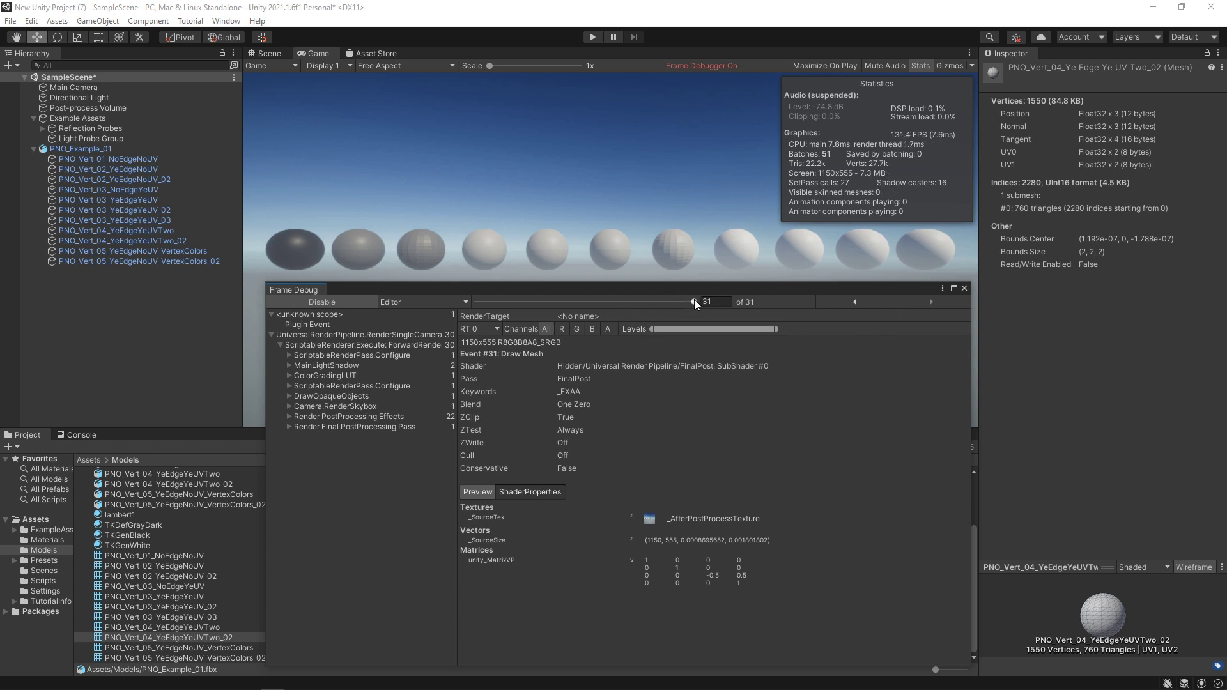
{"action": "mouse_move", "coordinate": [692, 301]}
{"action": "left_mouse_down"}
{"action": "mouse_move", "coordinate": [479, 314]}
{"action": "mouse_move", "coordinate": [714, 319]}
{"action": "left_mouse_up"}
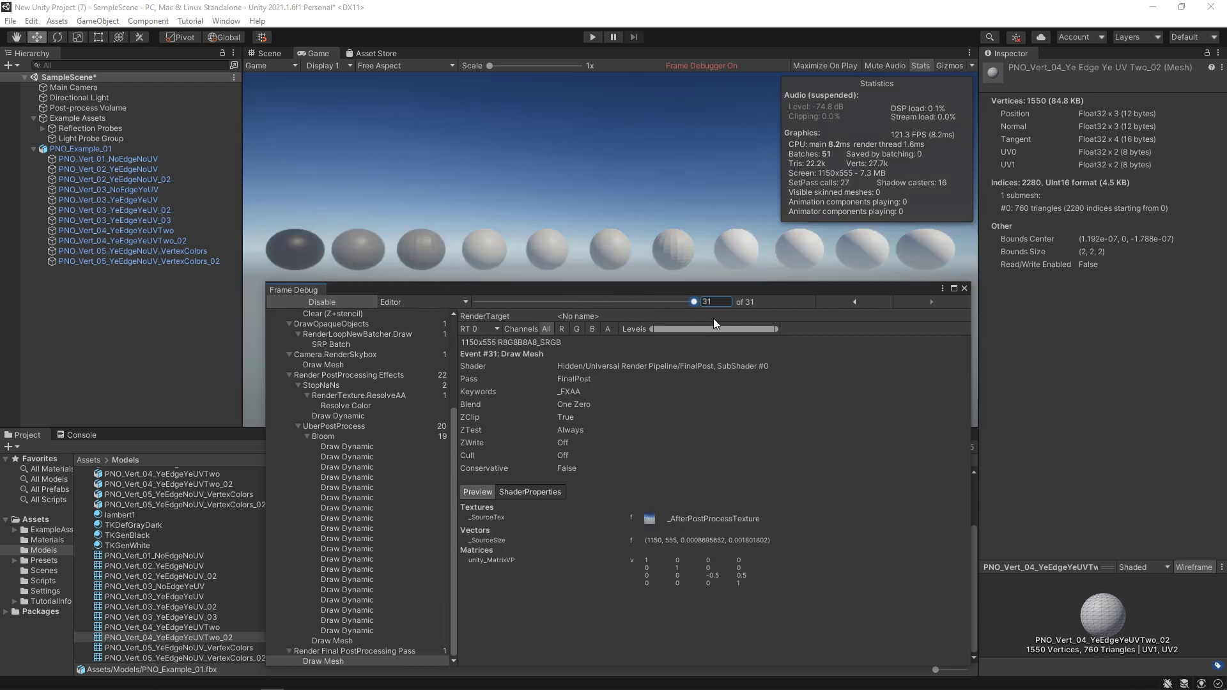